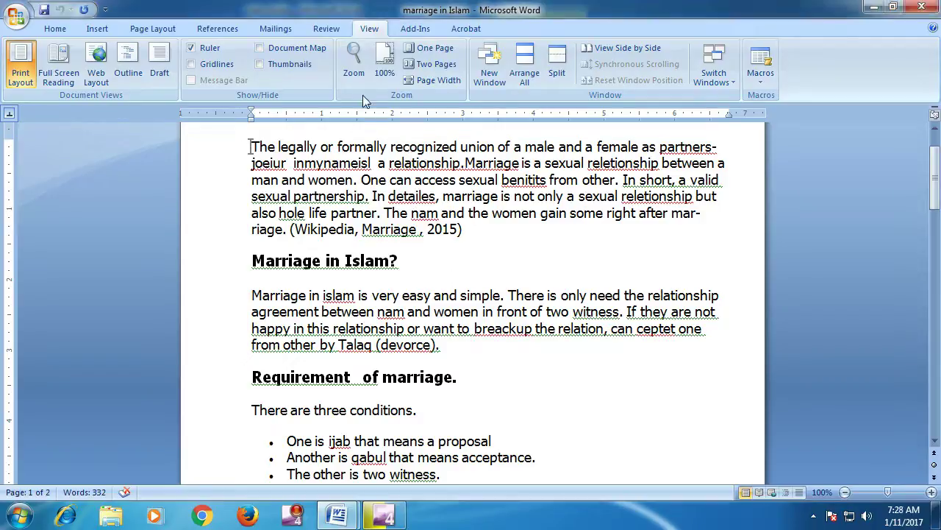
# - Zoom the marriage in Islam document to 200% through the Zoom dialog
pyautogui.click(354, 67)
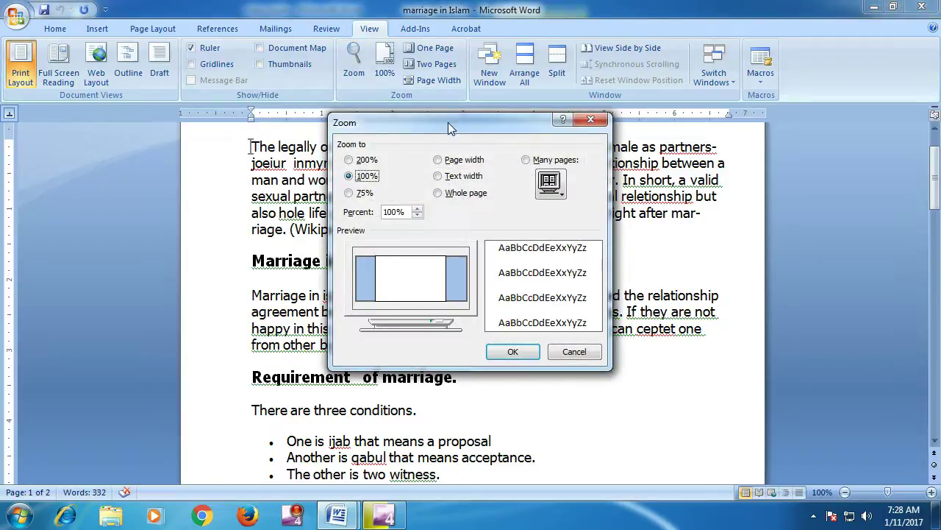
pyautogui.moveTo(449, 123); pyautogui.dragTo(480, 145)
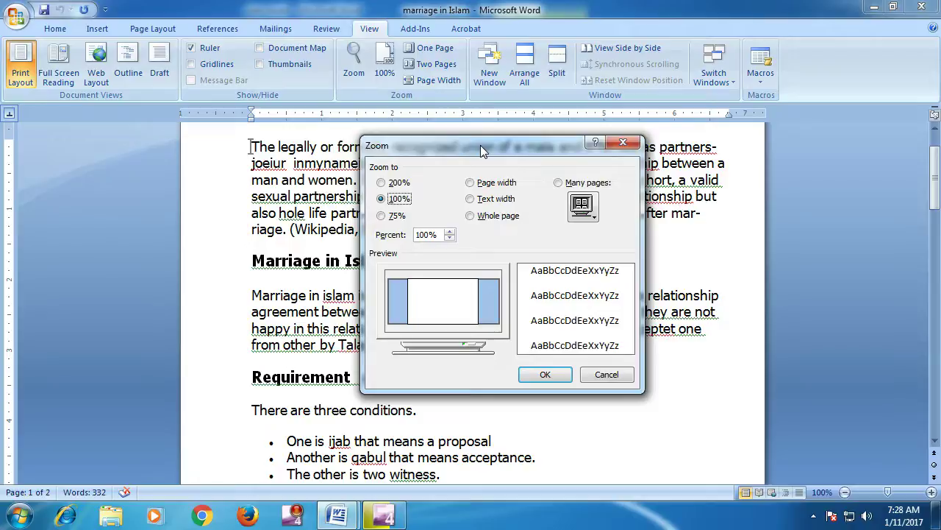
pyautogui.click(381, 182)
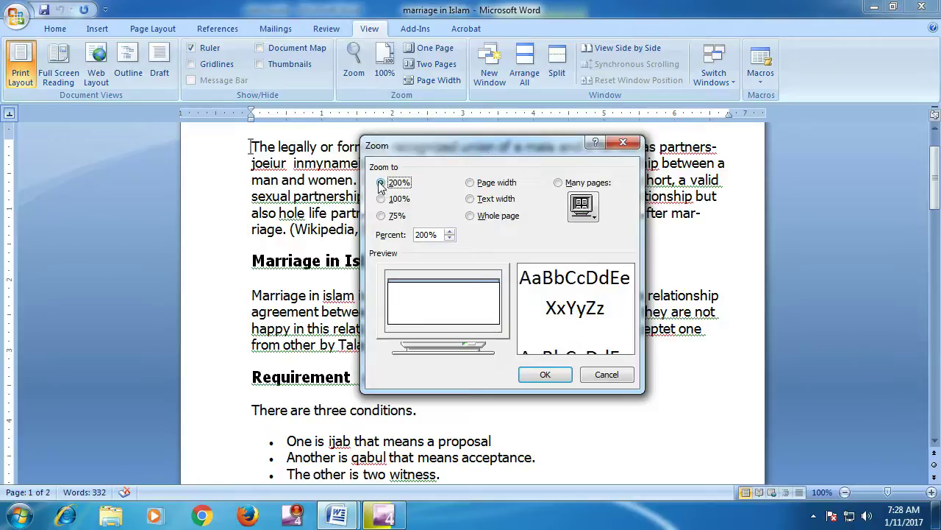
pyautogui.moveTo(438, 142); pyautogui.dragTo(449, 151)
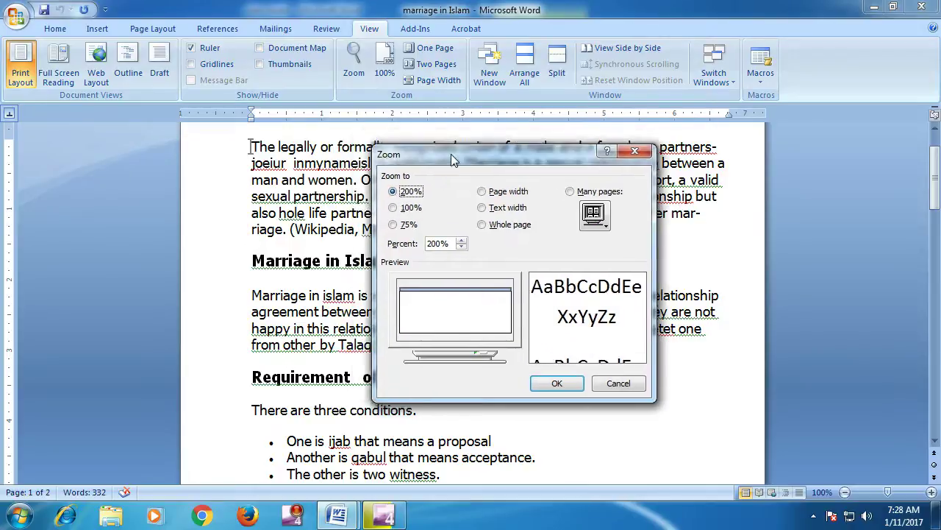
pyautogui.click(565, 384)
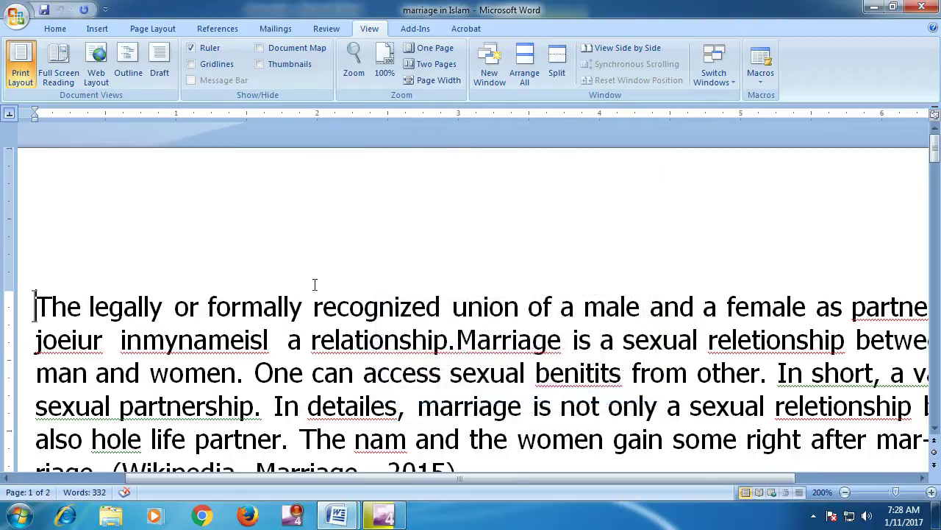
# - Reset the view to 100%, then zoom to 75% with two pages side by side
pyautogui.click(386, 62)
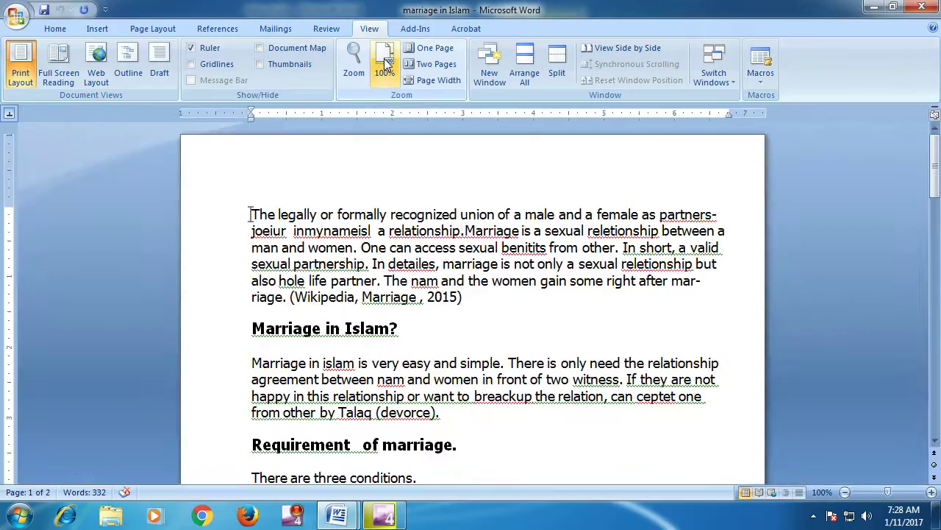
pyautogui.click(353, 79)
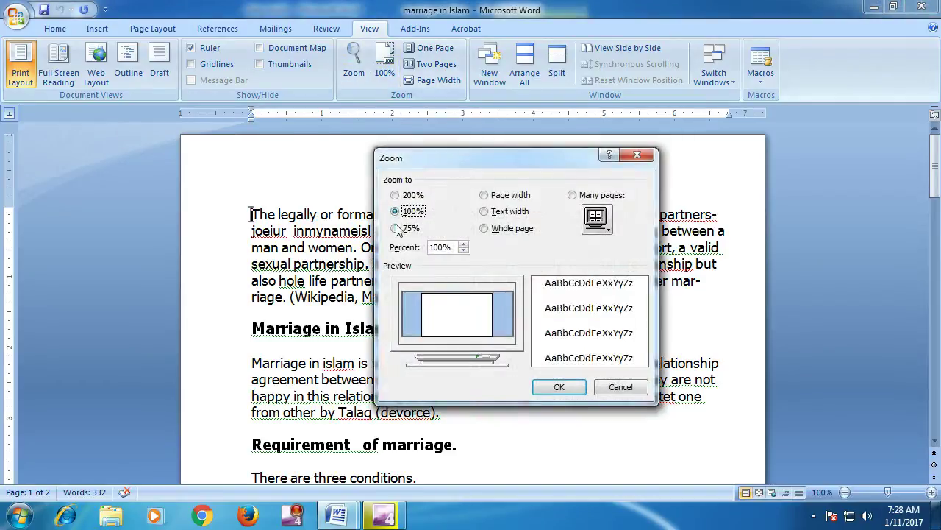
pyautogui.click(401, 228)
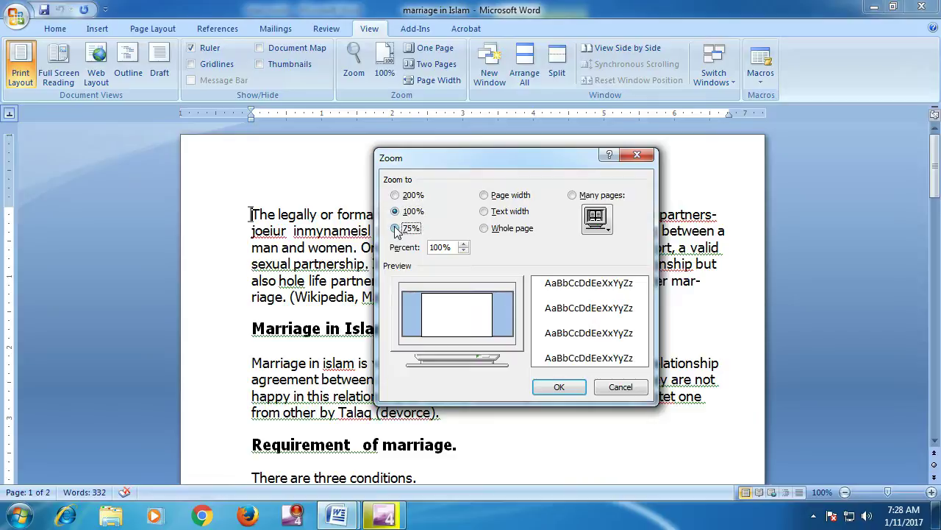
pyautogui.click(560, 390)
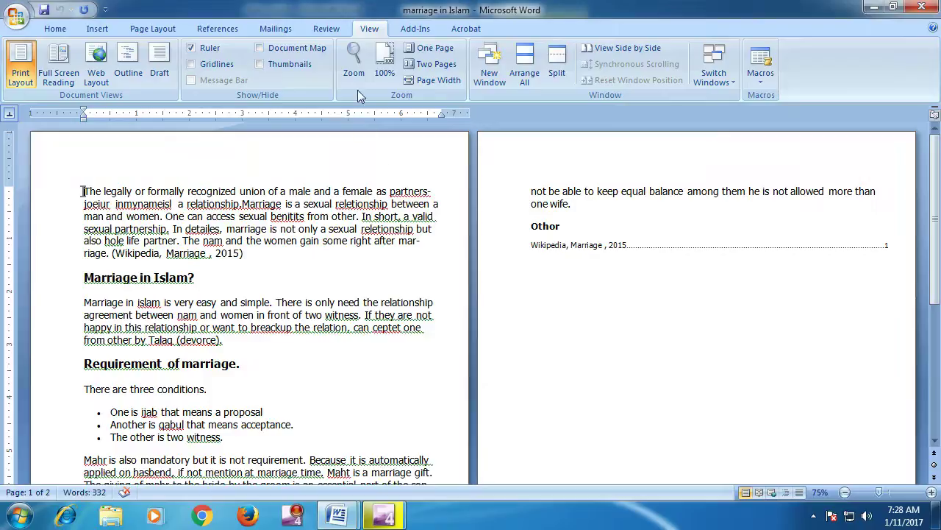
# - Enter a custom 80% zoom in the Percent box and apply it
pyautogui.click(355, 66)
pyautogui.moveTo(445, 250); pyautogui.dragTo(425, 251)
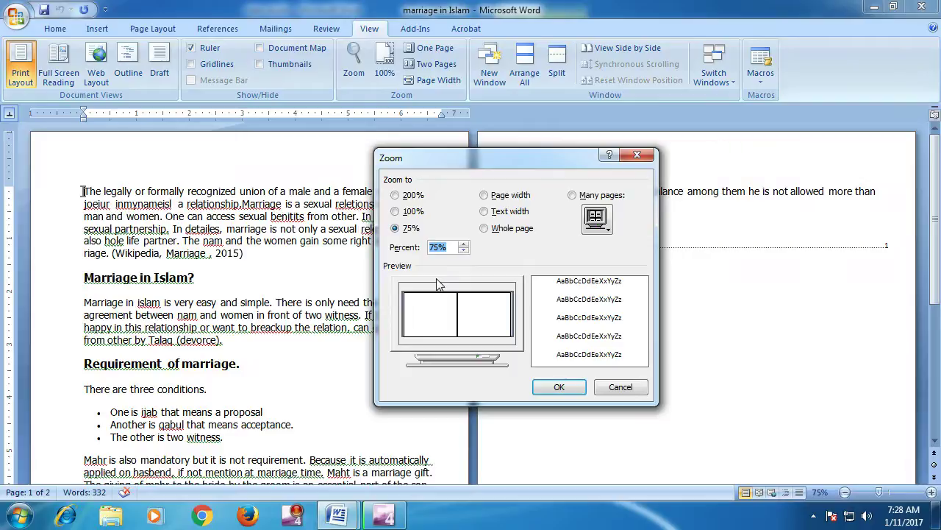
pyautogui.write('80')
pyautogui.click(559, 387)
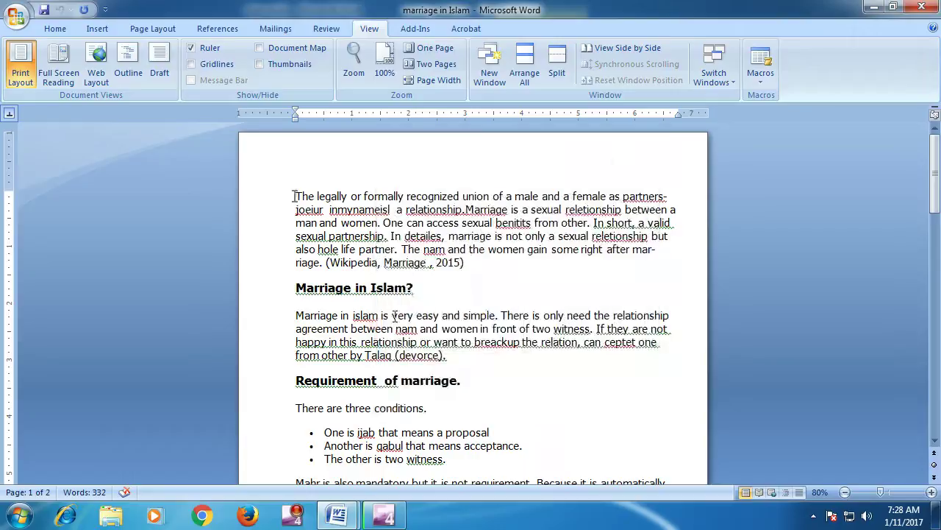
# - Raise the Zoom percentage to 105% with the spinner, then replace it with 150% and apply
pyautogui.click(353, 62)
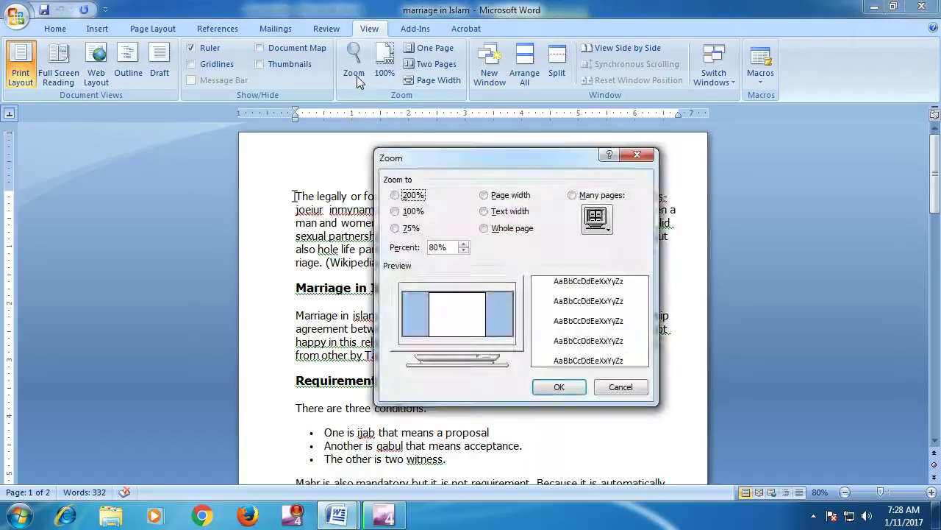
pyautogui.click(462, 245)
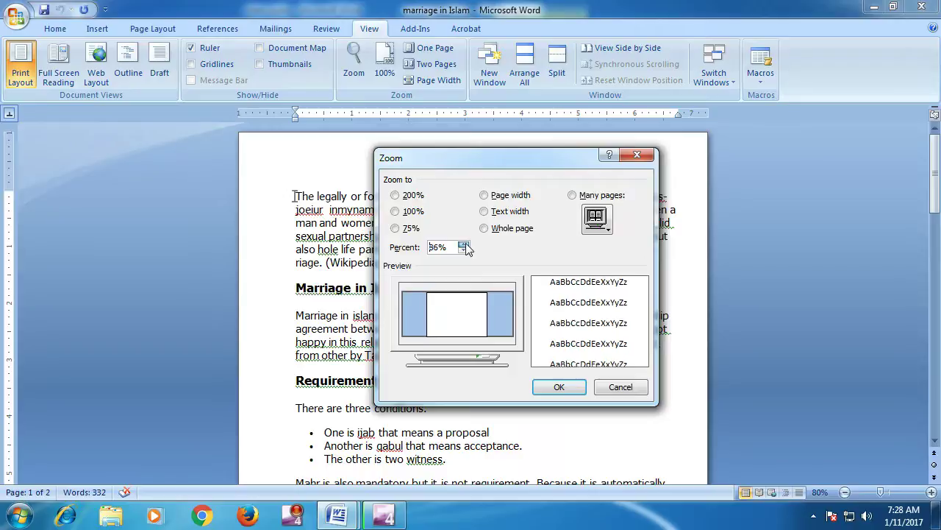
pyautogui.click(463, 245)
pyautogui.click(463, 245)
pyautogui.click(463, 244)
pyautogui.click(463, 245)
pyautogui.click(463, 245)
pyautogui.click(464, 245)
pyautogui.click(463, 244)
pyautogui.click(464, 244)
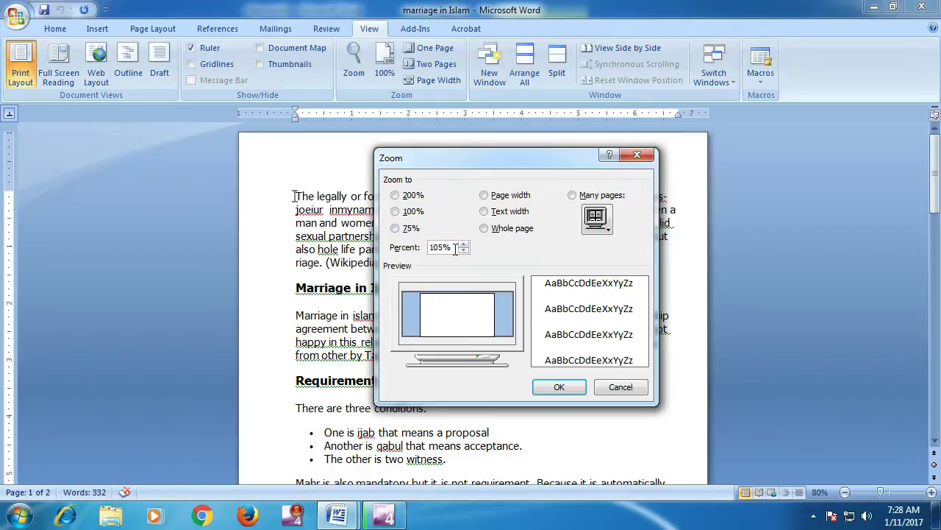
pyautogui.moveTo(455, 248); pyautogui.dragTo(433, 250)
pyautogui.write('15')
pyautogui.click(557, 388)
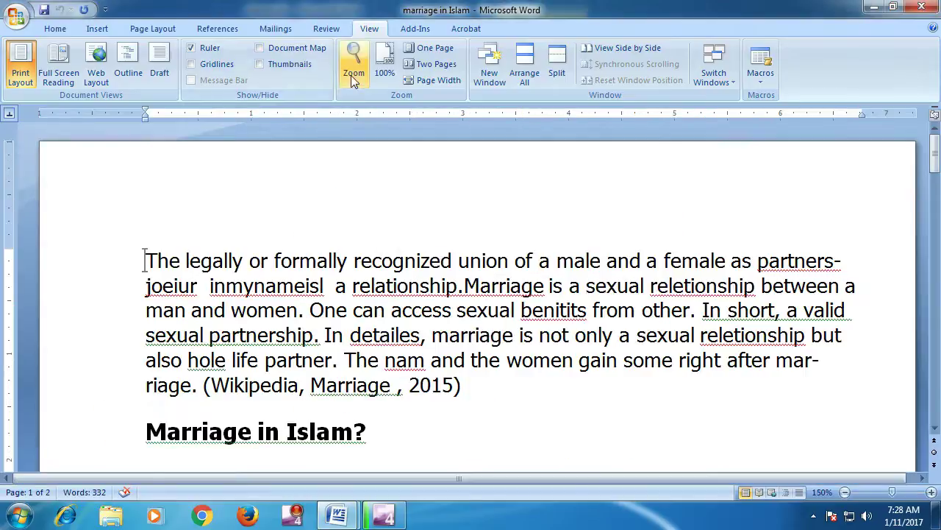
# - Try Page width and Text width in the Zoom dialog, then apply Whole page at 42%
pyautogui.click(352, 74)
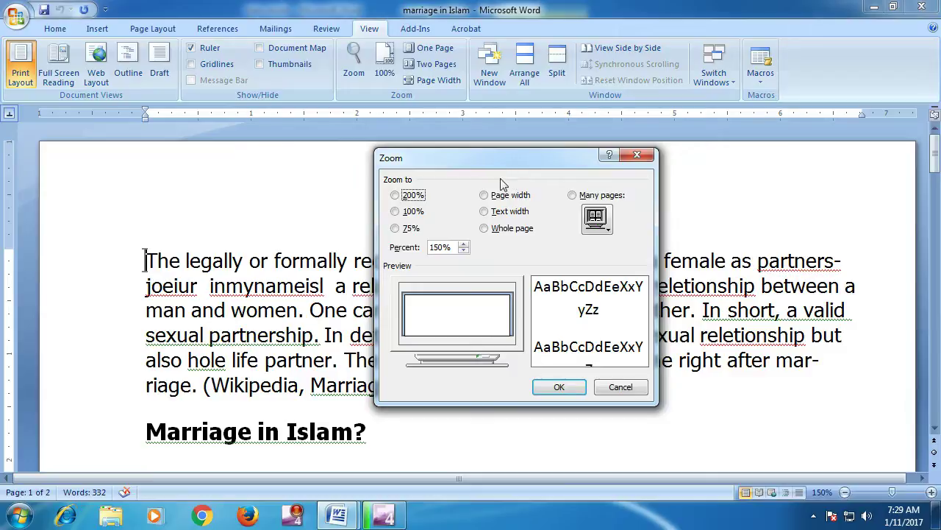
pyautogui.click(485, 196)
pyautogui.click(484, 212)
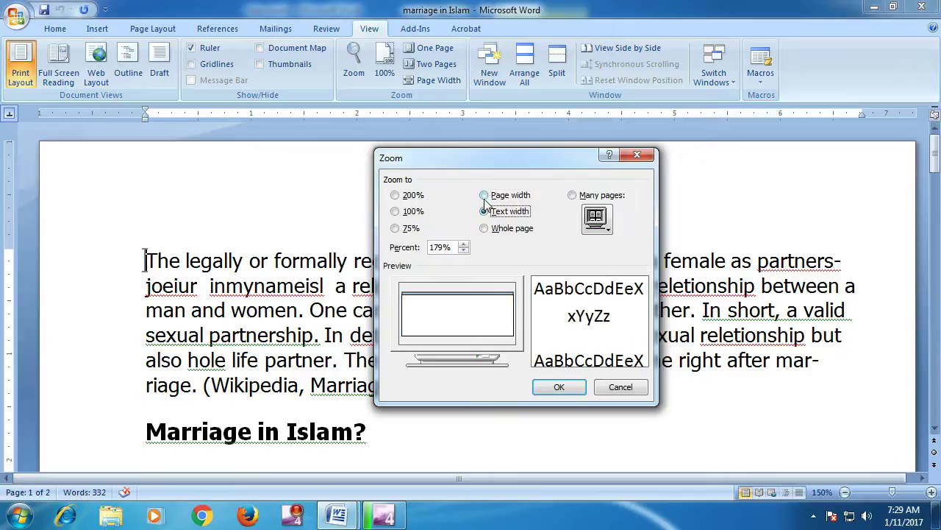
pyautogui.click(485, 228)
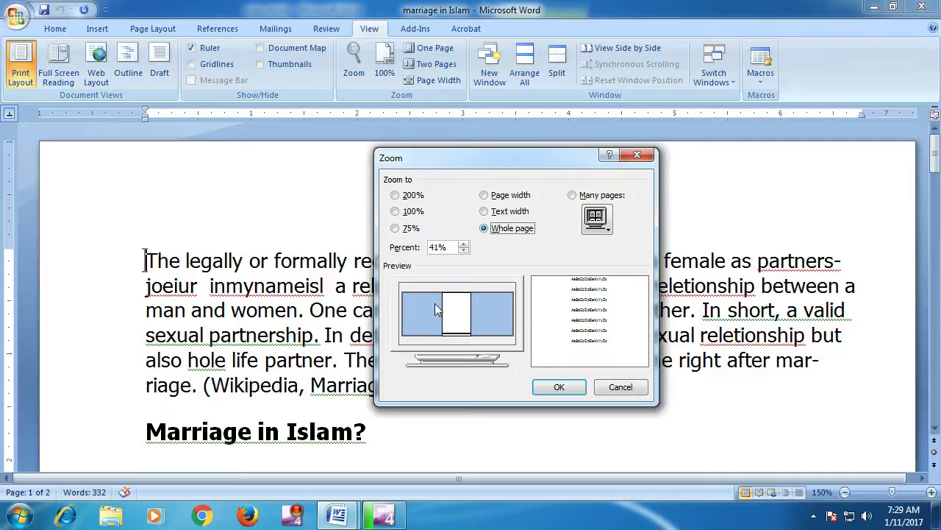
pyautogui.click(556, 388)
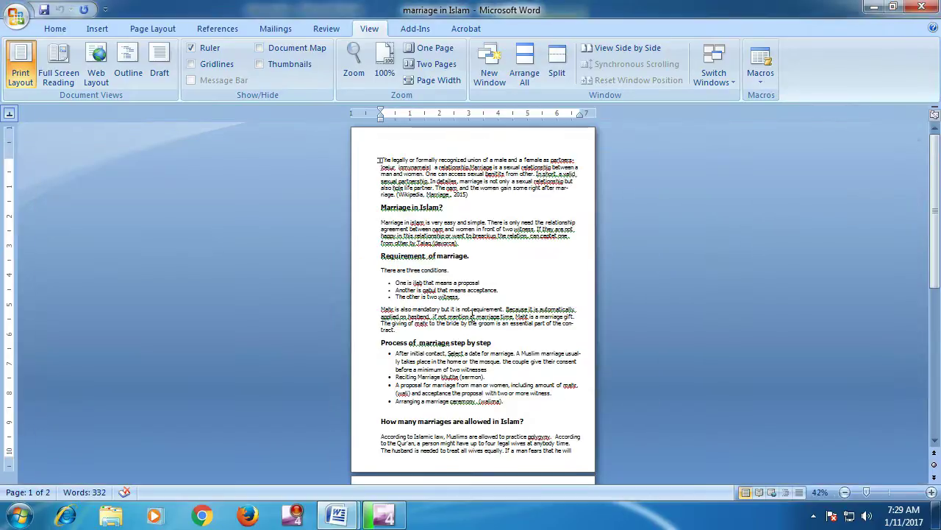
# - Apply the Page width zoom option, giving 148% magnification
pyautogui.click(353, 78)
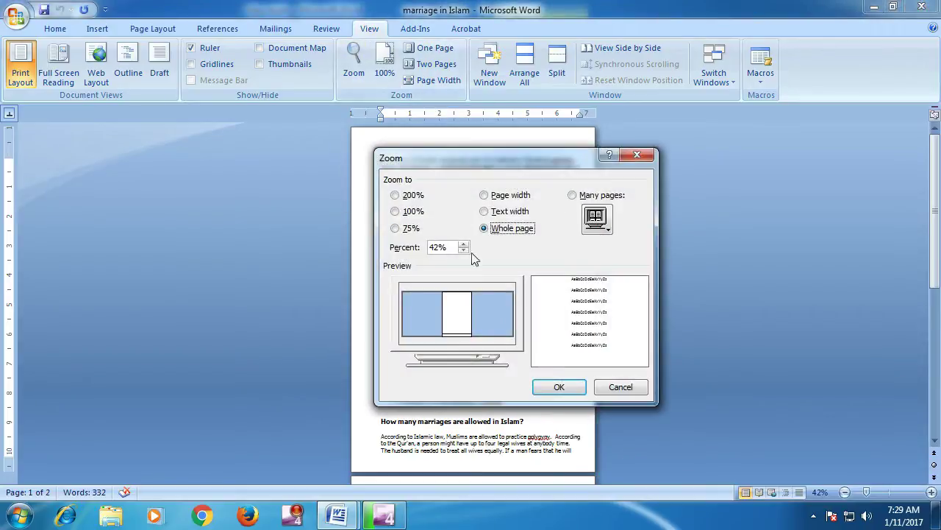
pyautogui.click(485, 212)
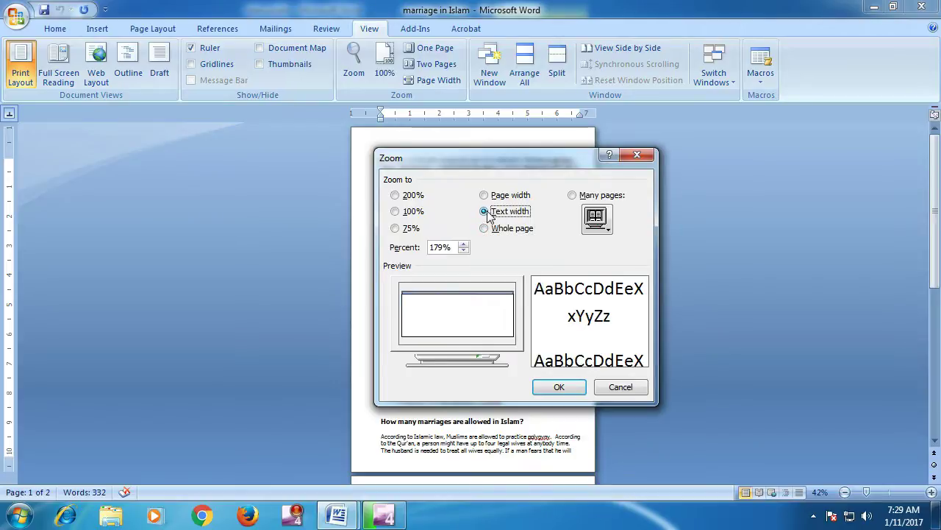
pyautogui.click(484, 195)
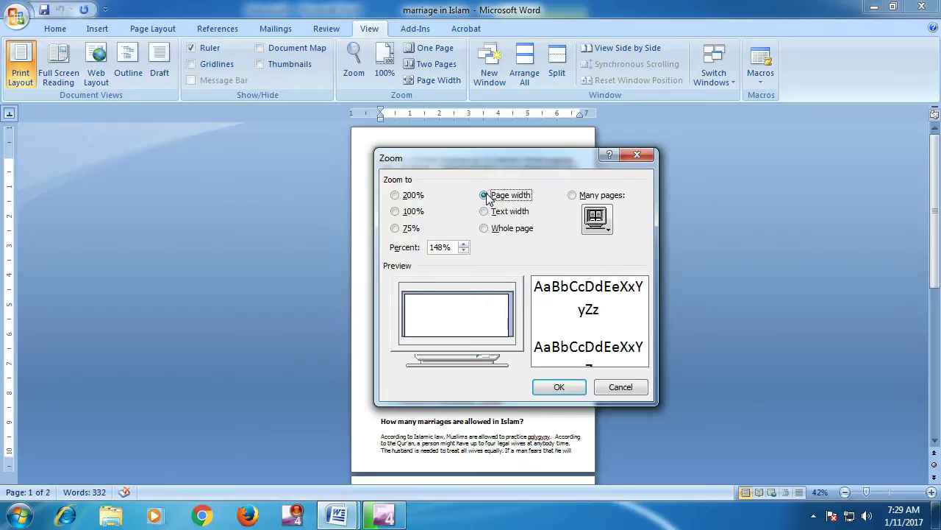
pyautogui.click(560, 389)
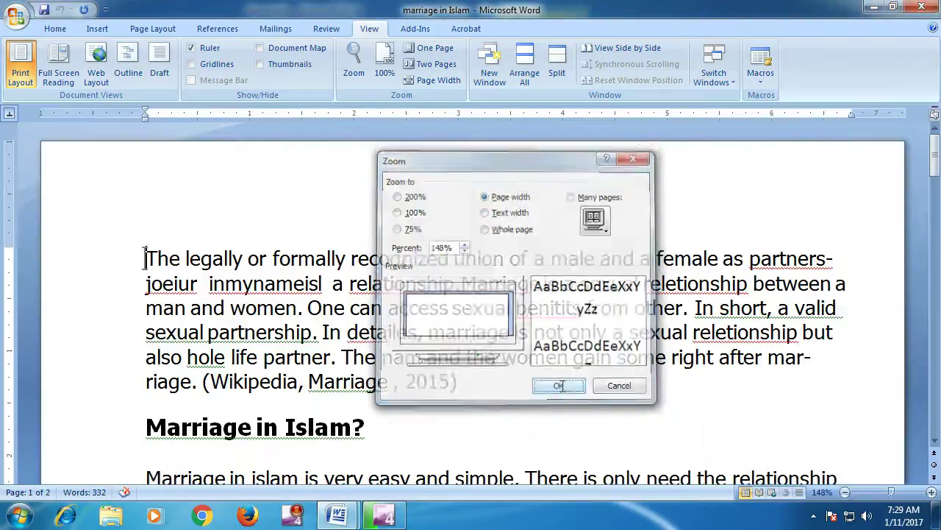
# - Apply the Many pages zoom option to show both pages as 10% thumbnails
pyautogui.click(360, 77)
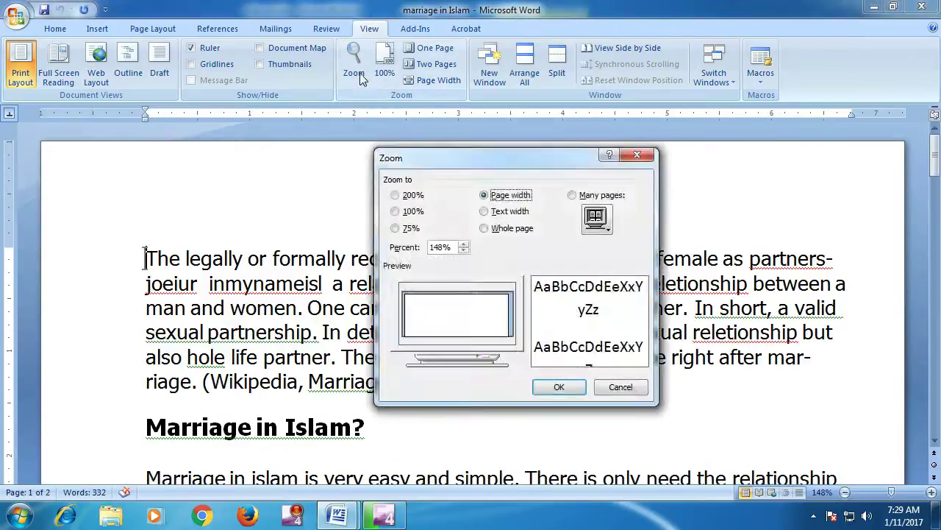
pyautogui.click(574, 196)
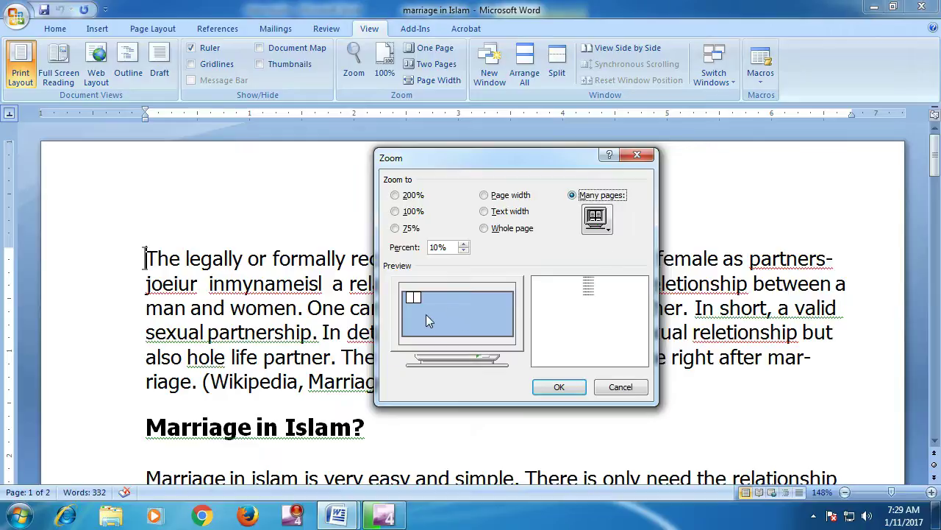
pyautogui.click(559, 386)
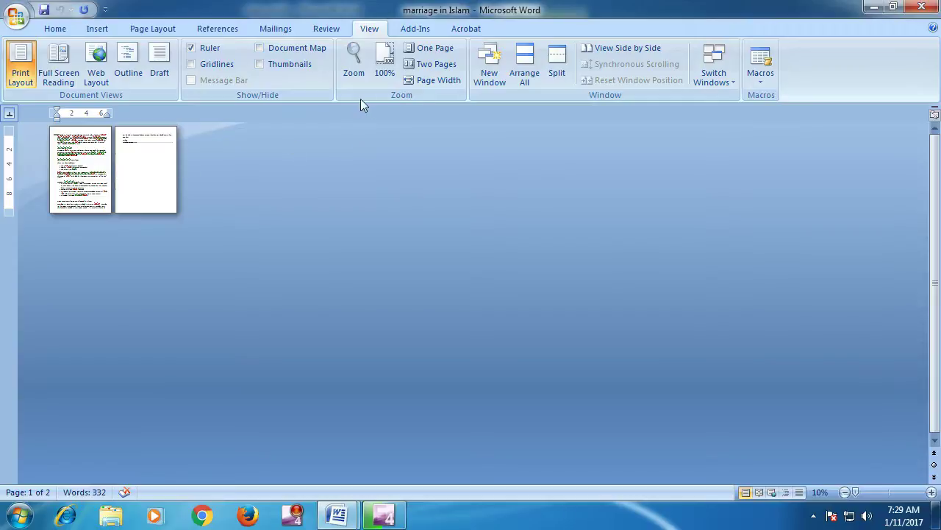
# - Close the Zoom dialog without changes and reset the document to 100%
pyautogui.click(353, 72)
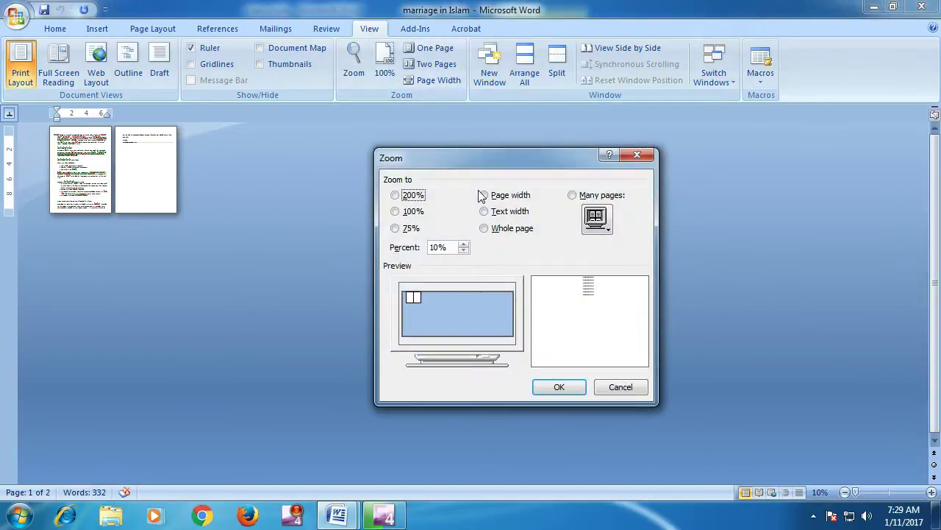
pyautogui.click(639, 156)
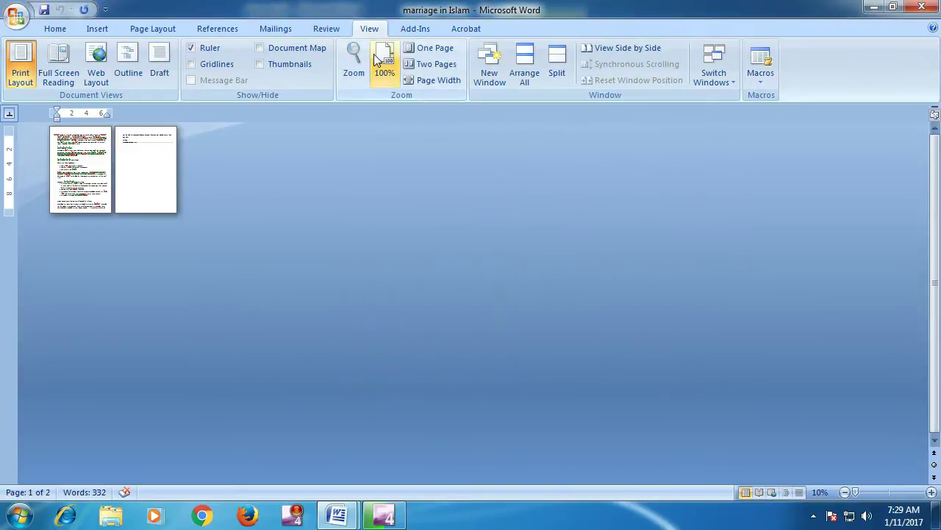
pyautogui.click(385, 67)
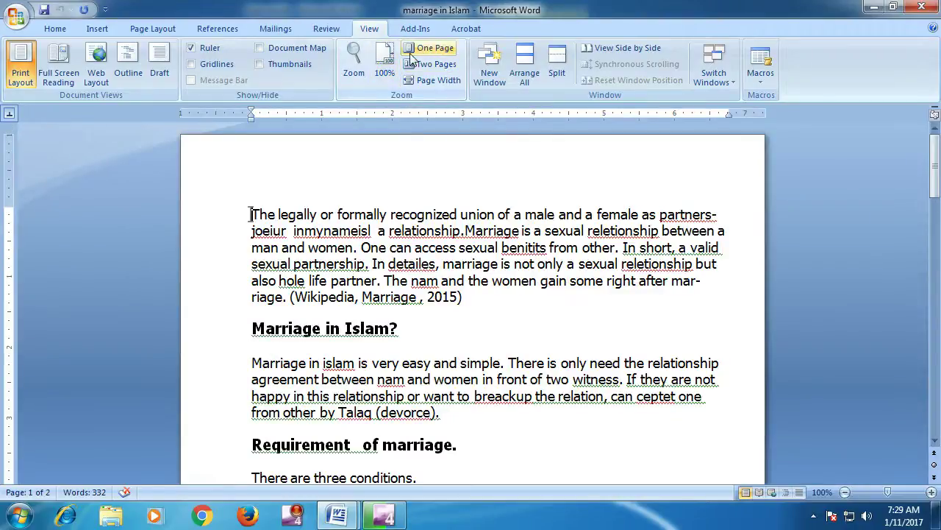
# - Switch through One Page, Two Pages and Page Width views, ending back at 100%
pyautogui.click(433, 50)
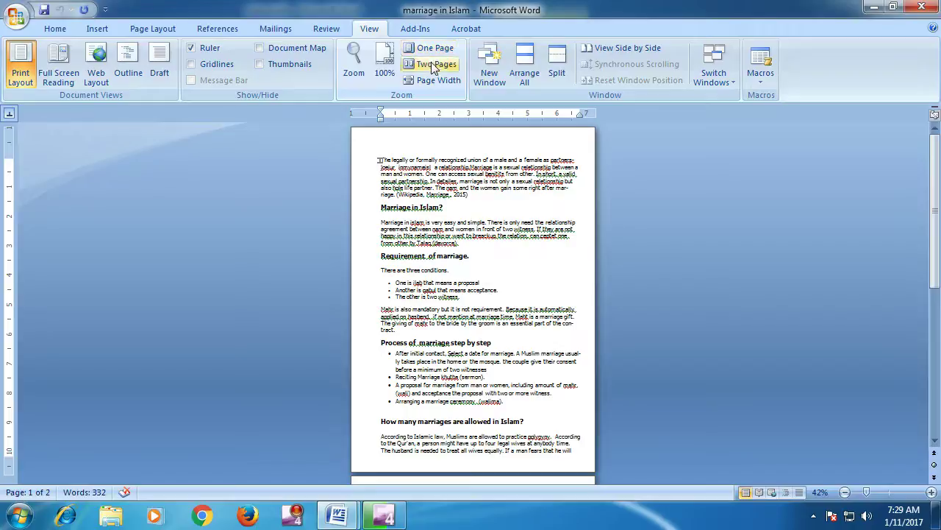
pyautogui.click(431, 64)
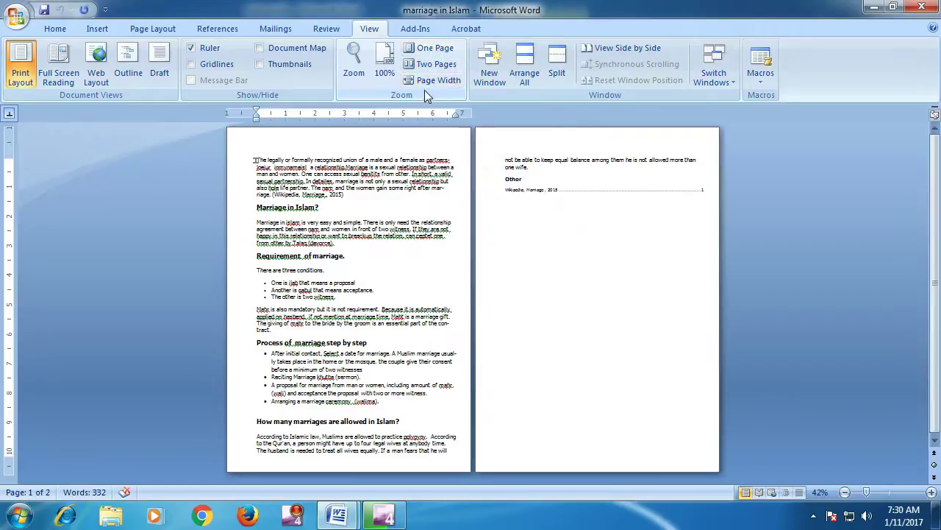
pyautogui.click(437, 80)
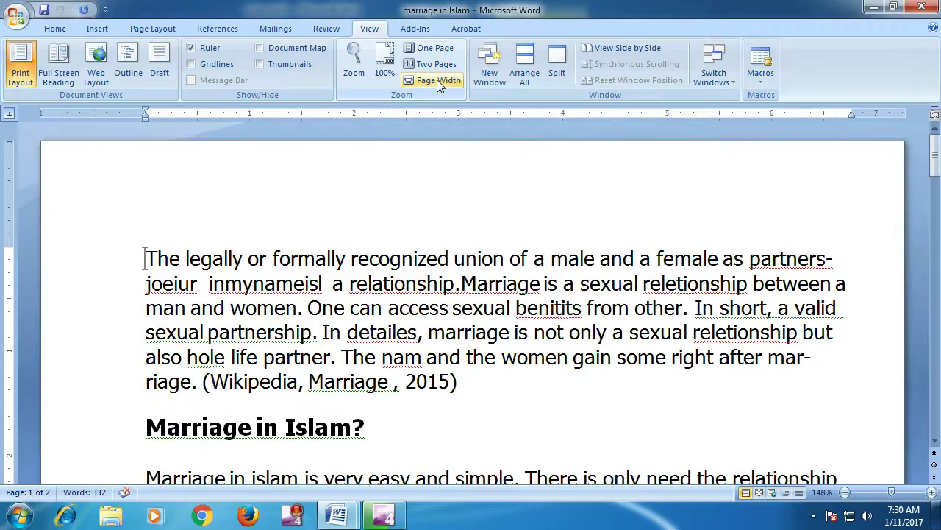
pyautogui.click(385, 62)
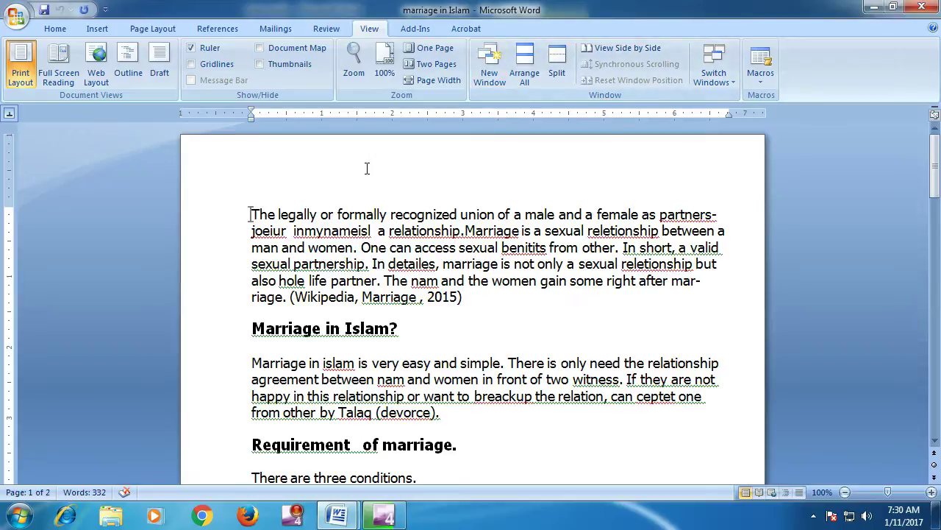
# - Scroll up and down through the marriage requirements, then bring up the Word window previews
pyautogui.scroll(-3, 309, 217)
pyautogui.scroll(3, 332, 234)
pyautogui.scroll(-3, 312, 204)
pyautogui.scroll(-5, 325, 216)
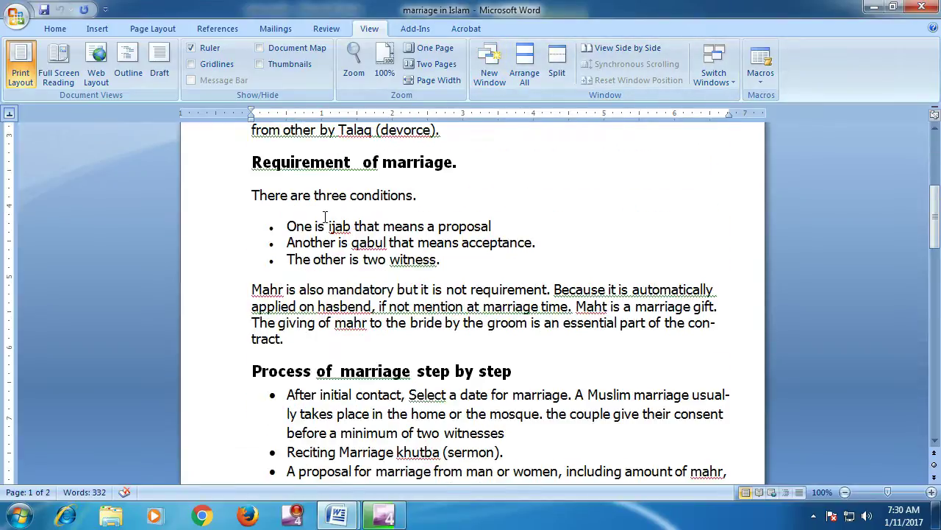
pyautogui.scroll(1, 324, 216)
pyautogui.scroll(1, 324, 217)
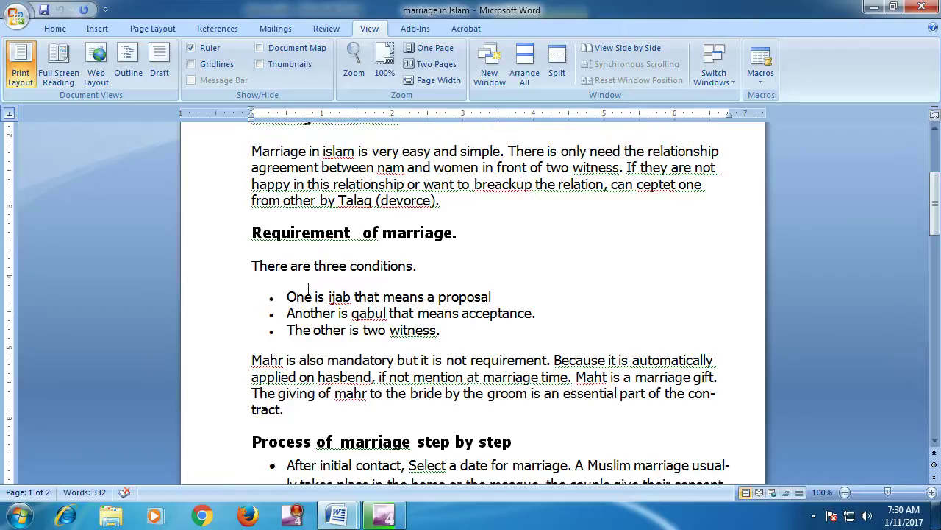
pyautogui.moveTo(335, 519)
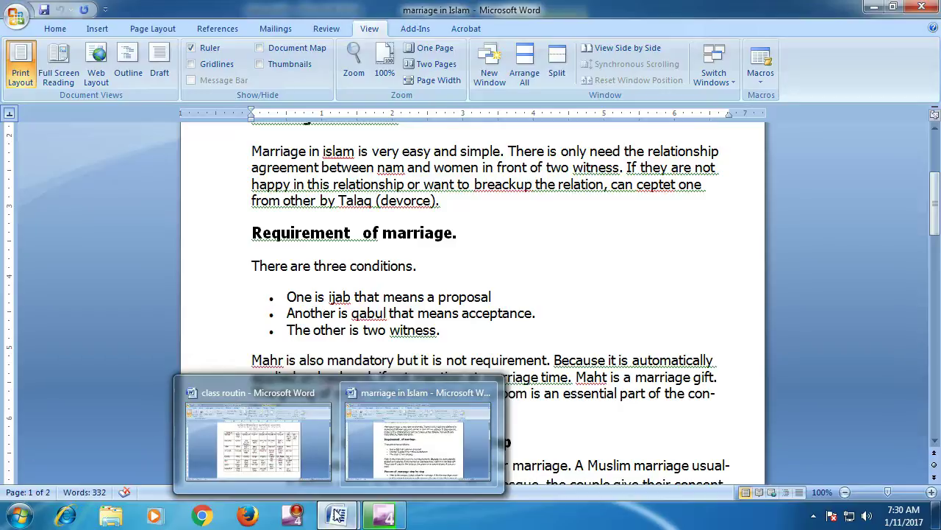
# - Switch to the class routin timetable, then back to marriage in Islam scrolled to the top
pyautogui.click(267, 449)
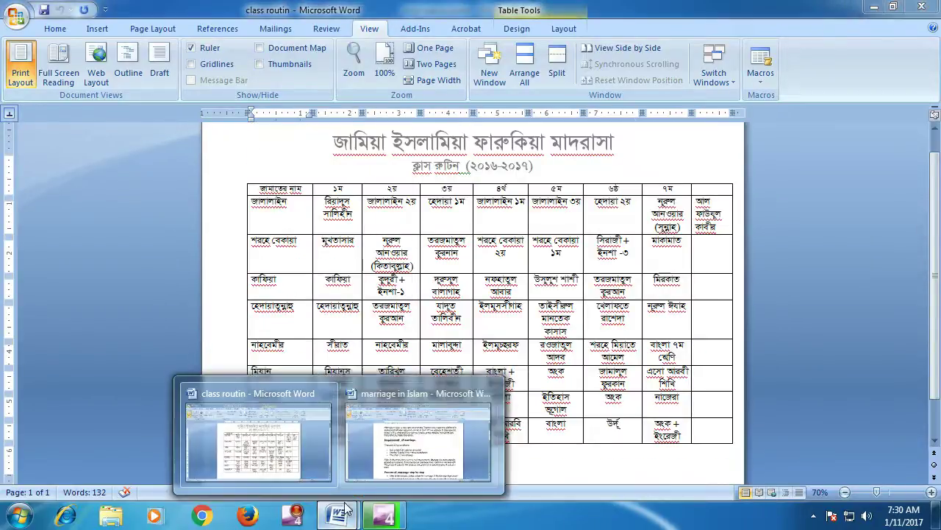
pyautogui.click(400, 442)
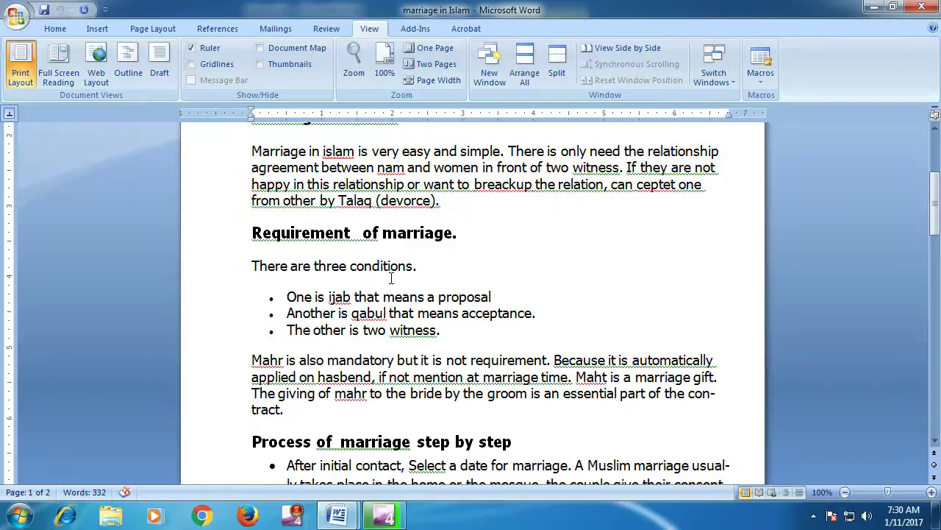
pyautogui.scroll(3, 403, 282)
pyautogui.scroll(2, 407, 280)
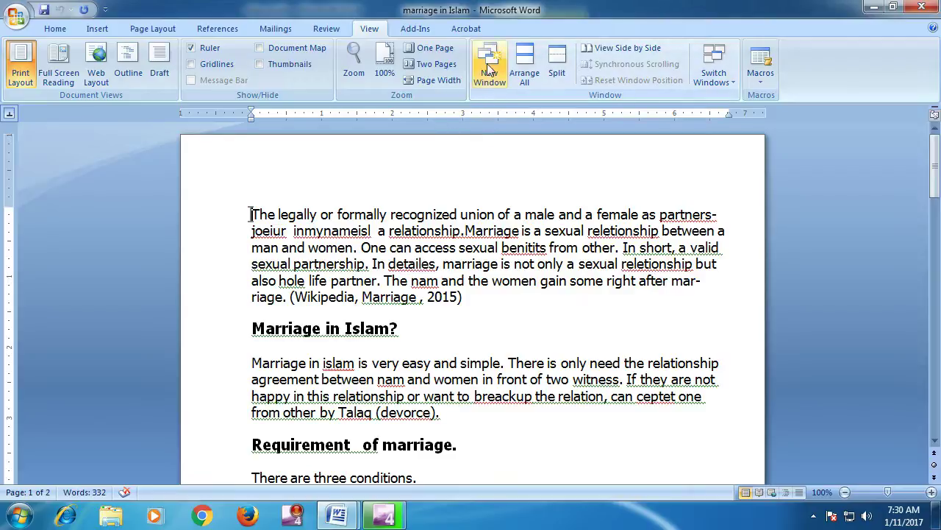
# - Open a marriage in Islam:2 window, then minimise both marriage in Islam windows
pyautogui.click(494, 66)
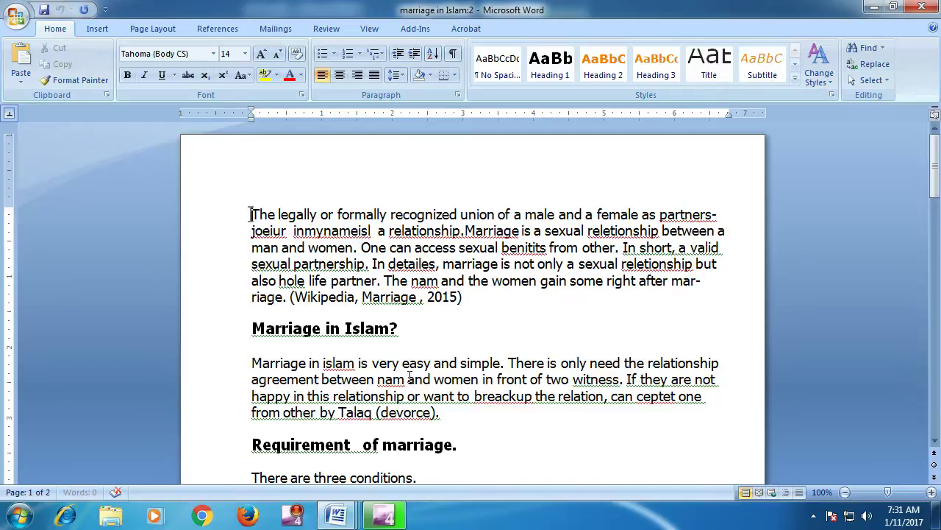
pyautogui.click(871, 8)
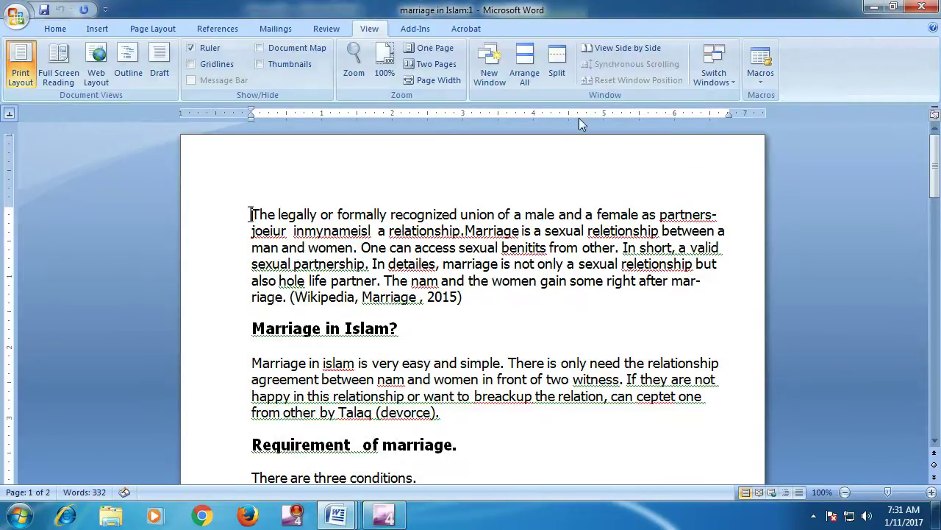
pyautogui.click(872, 7)
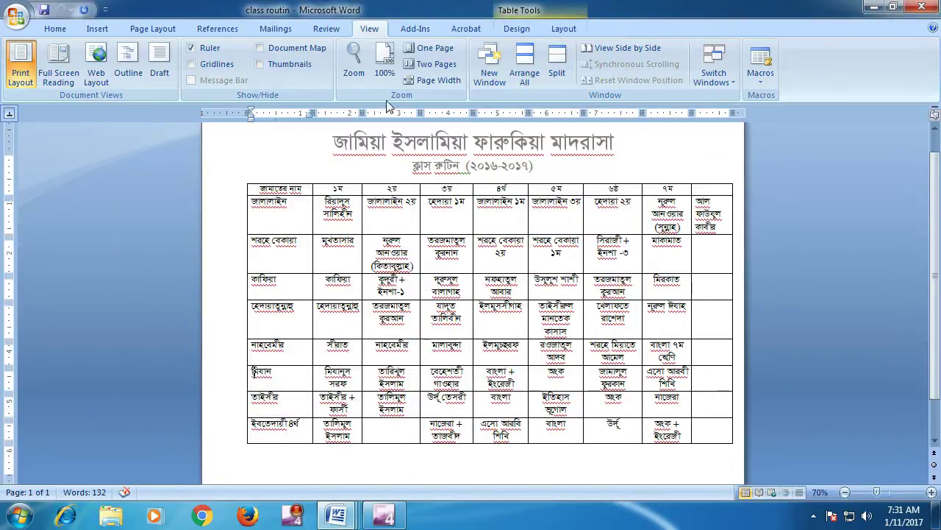
# - Minimise class routin, then switch through marriage in Islam:1, :2 and class routin, ending on marriage in Islam:1
pyautogui.click(877, 10)
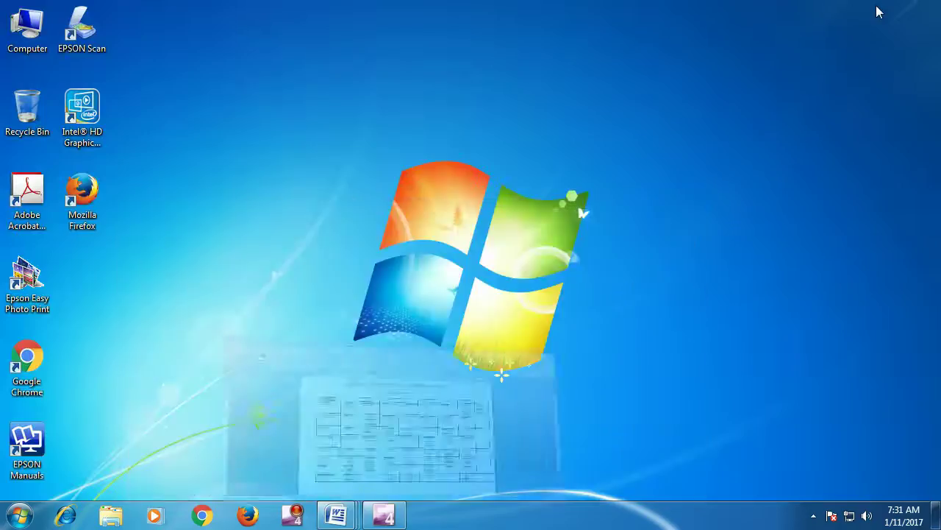
pyautogui.moveTo(337, 515)
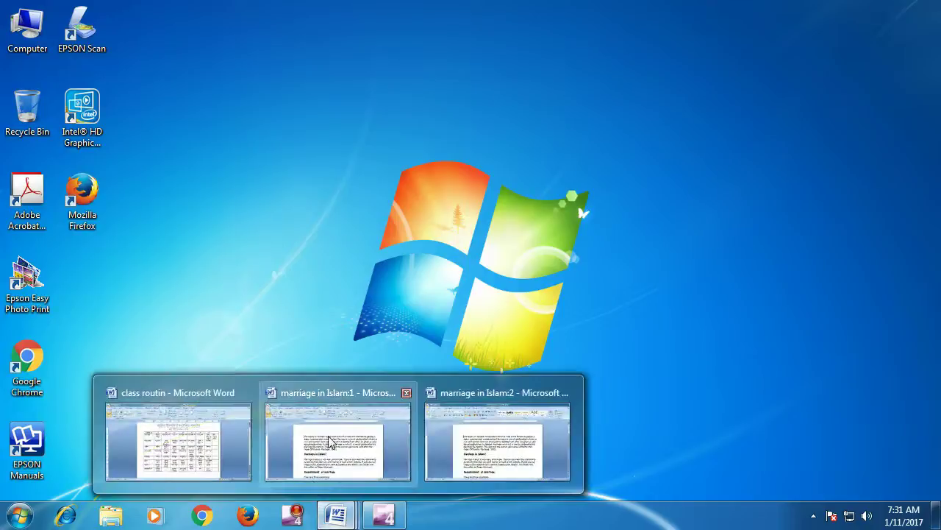
pyautogui.click(331, 442)
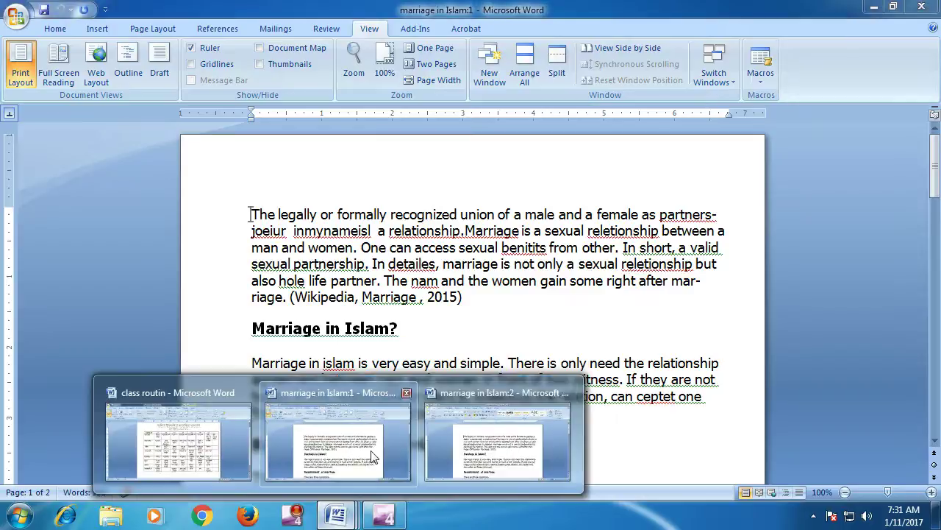
pyautogui.click(505, 463)
pyautogui.moveTo(335, 521)
pyautogui.click(201, 434)
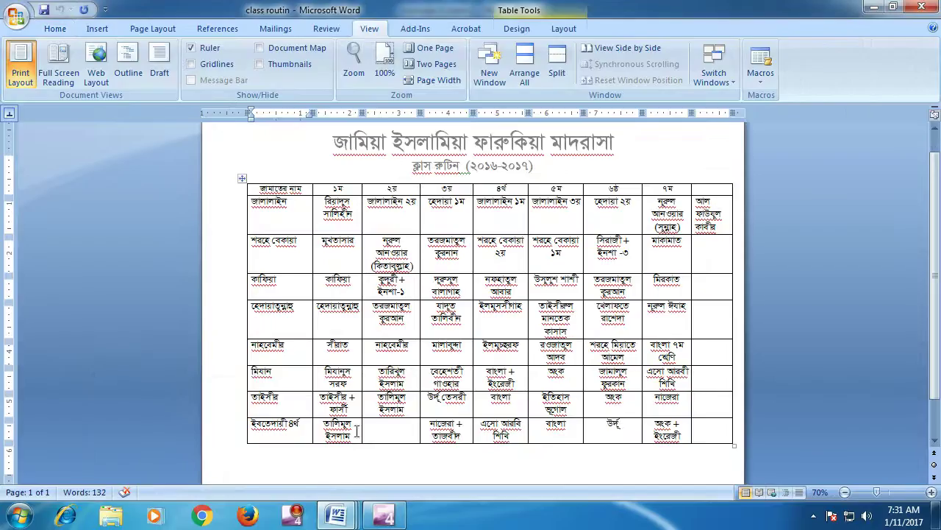
pyautogui.moveTo(335, 516)
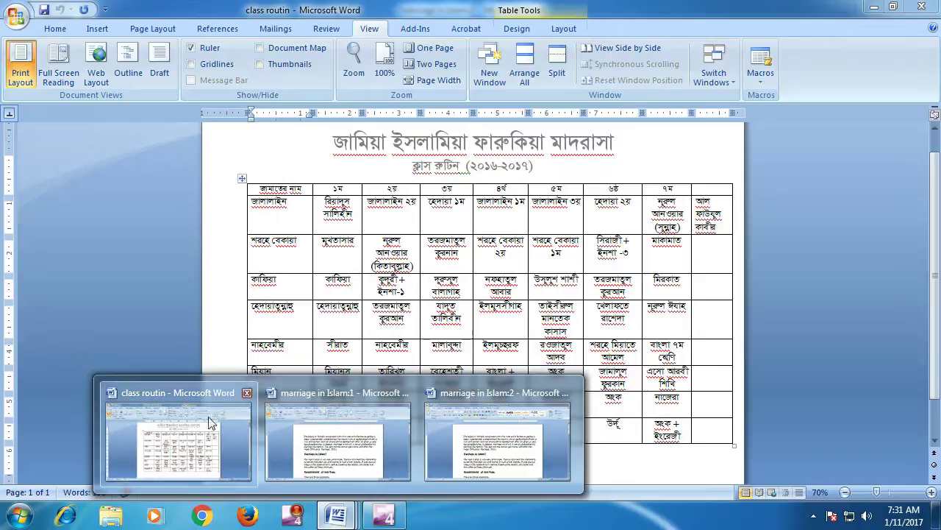
pyautogui.click(346, 440)
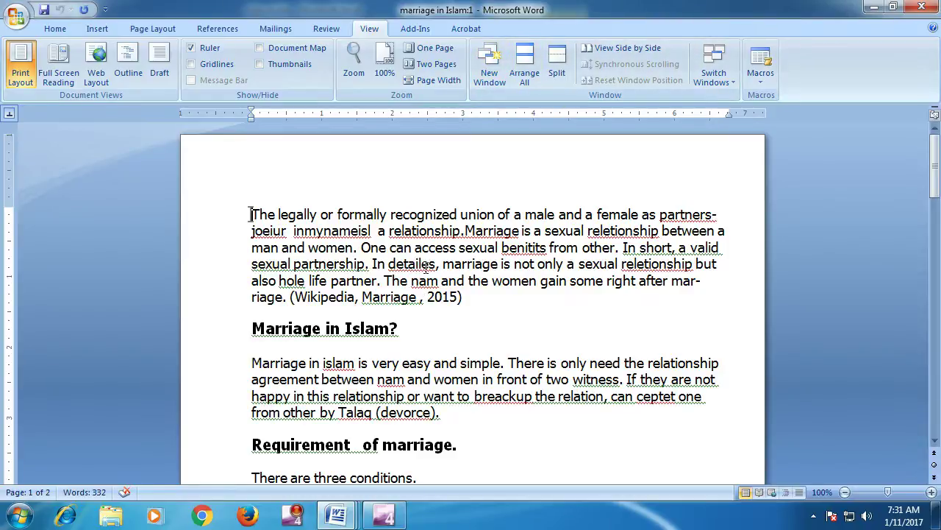
# - Tile all three document windows with Arrange All and scroll through the first two
pyautogui.click(525, 77)
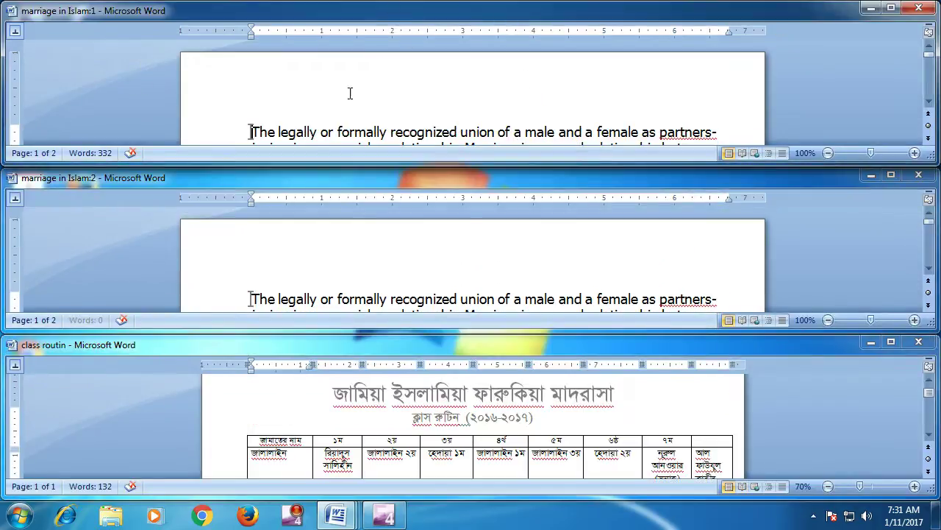
pyautogui.scroll(-2, 409, 121)
pyautogui.scroll(-4, 411, 124)
pyautogui.scroll(-4, 411, 126)
pyautogui.click(356, 256)
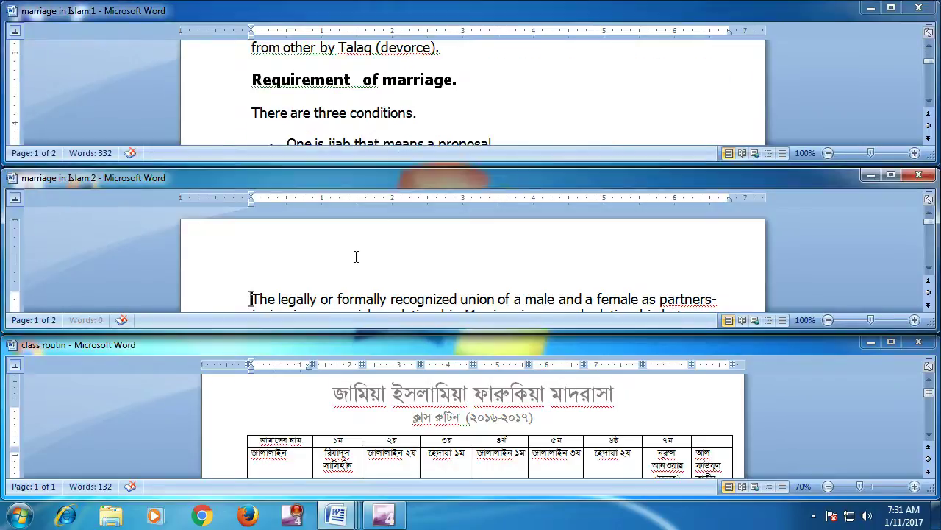
pyautogui.scroll(-4, 356, 256)
pyautogui.scroll(-4, 356, 258)
pyautogui.scroll(-4, 358, 260)
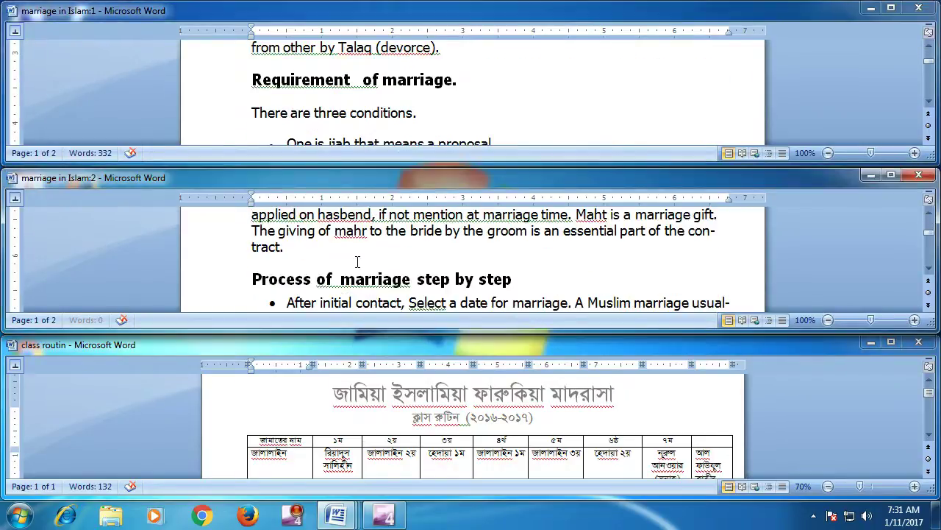
# - Return the top document to its start, then scroll further down the middle window
pyautogui.click(435, 96)
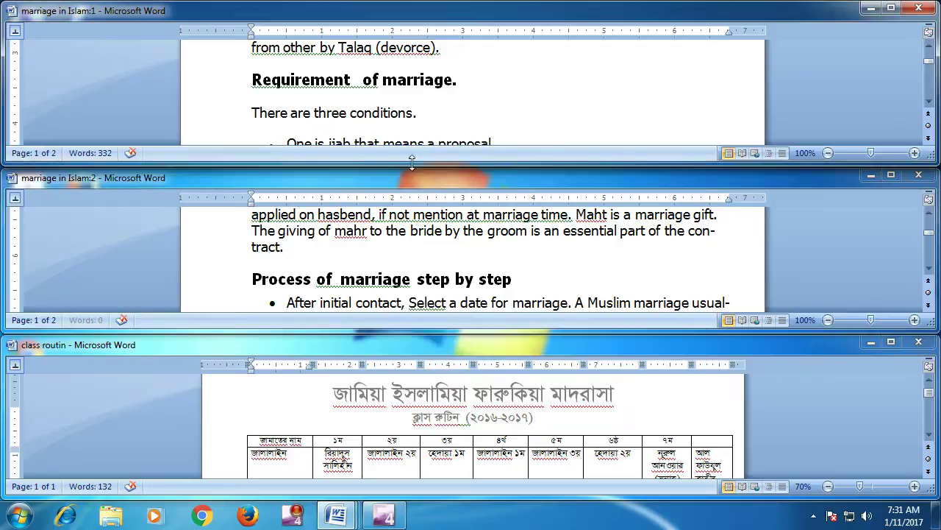
pyautogui.hotkey('ctrl', 'Home')
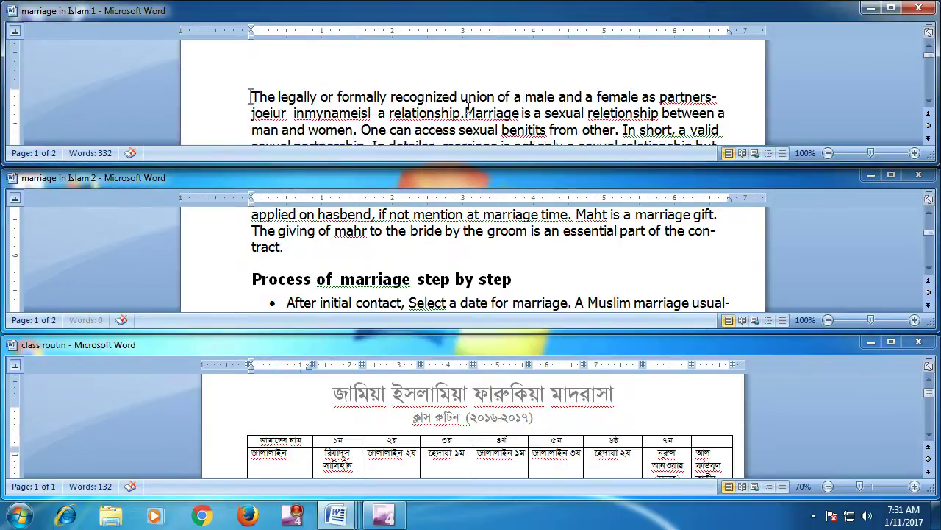
pyautogui.scroll(-5, 468, 107)
pyautogui.click(371, 244)
pyautogui.scroll(-3, 372, 244)
pyautogui.scroll(-1, 371, 245)
pyautogui.scroll(-2, 371, 245)
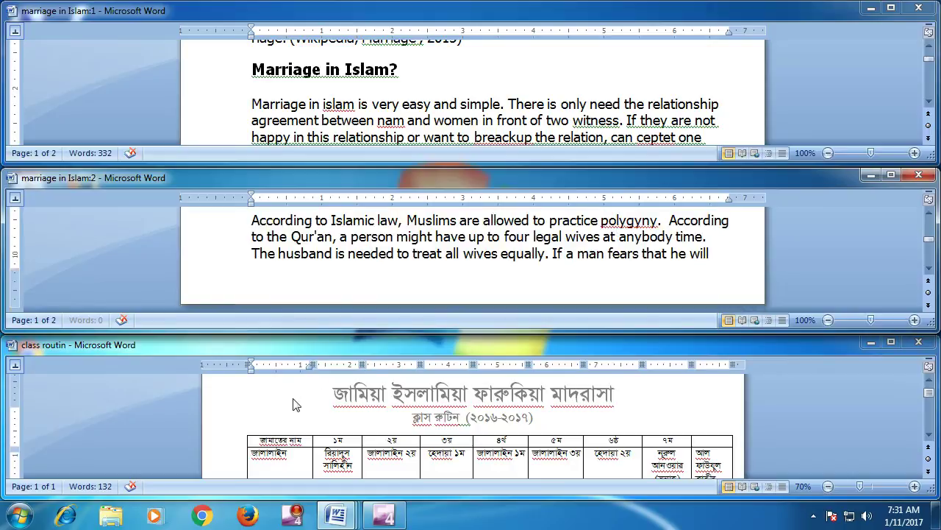
# - Scroll down and back up through the class routin window
pyautogui.click(293, 403)
pyautogui.scroll(-2, 313, 416)
pyautogui.scroll(-2, 318, 415)
pyautogui.scroll(1, 317, 416)
pyautogui.scroll(1, 328, 408)
pyautogui.scroll(1, 331, 406)
pyautogui.scroll(2, 338, 401)
pyautogui.scroll(2, 338, 401)
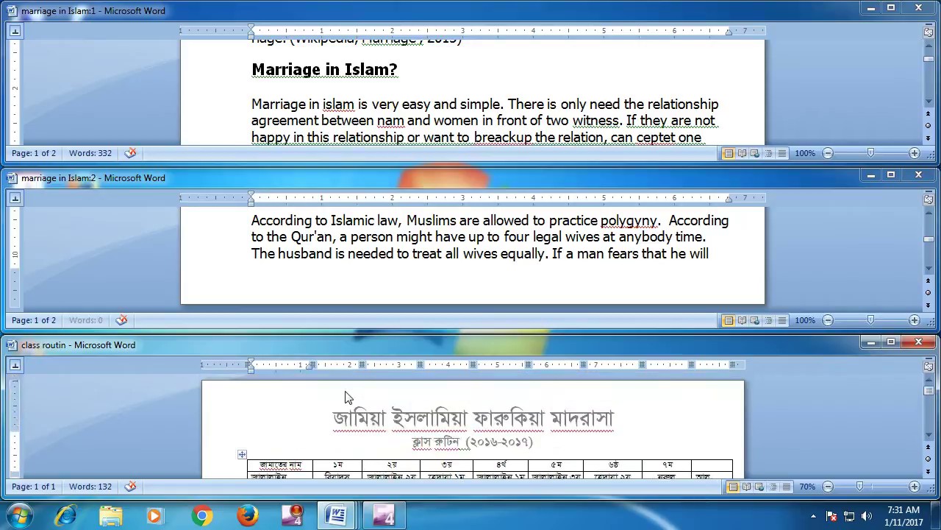
# - Close class routin and the second marriage in Islam window, maximising the remaining one
pyautogui.click(919, 343)
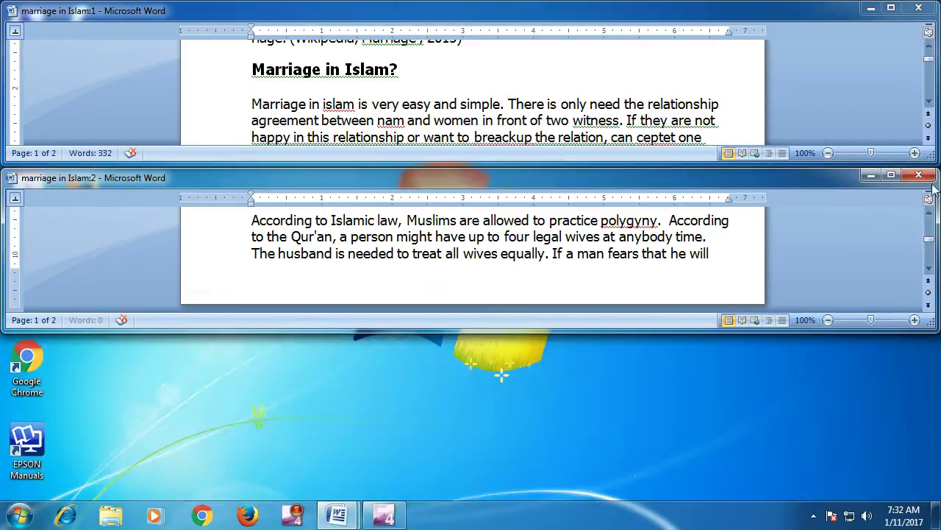
pyautogui.click(919, 175)
pyautogui.click(892, 8)
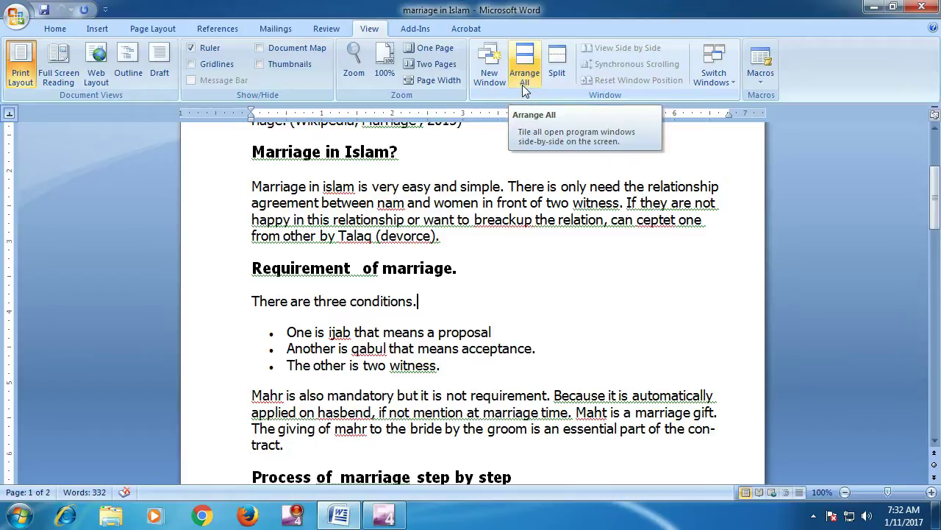
# - Reopen class routin from Recent Documents, then bring marriage in Islam back to the front
pyautogui.click(17, 18)
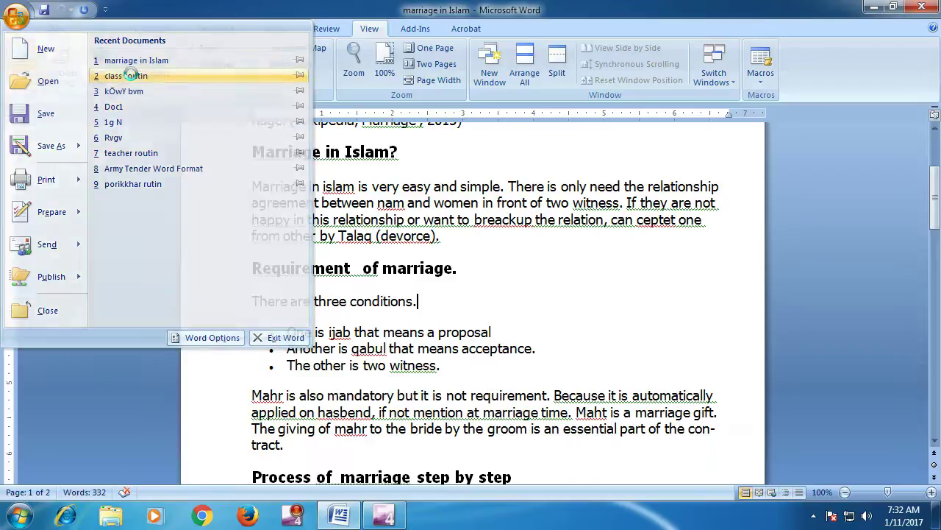
pyautogui.click(130, 76)
pyautogui.moveTo(337, 515)
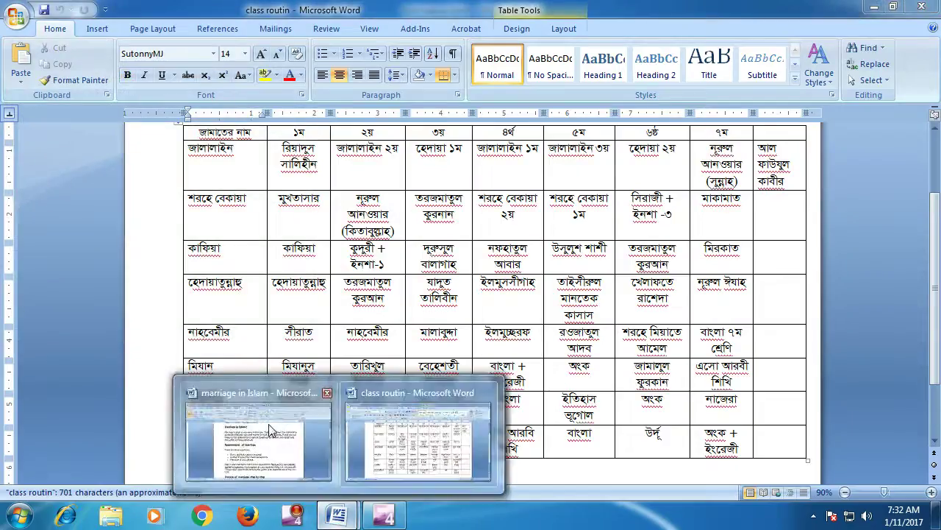
pyautogui.click(250, 438)
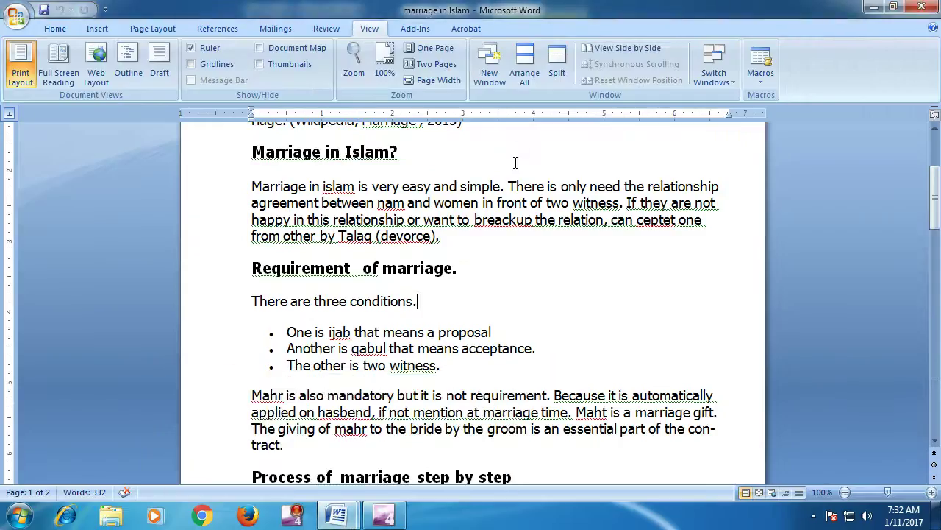
# - Tile both documents, close class routin, and maximise the marriage in Islam window
pyautogui.click(526, 80)
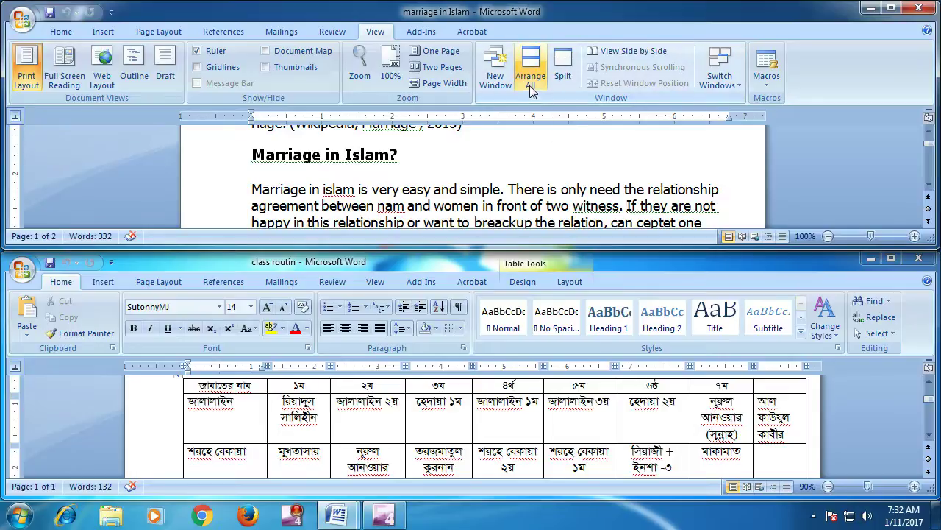
pyautogui.click(919, 259)
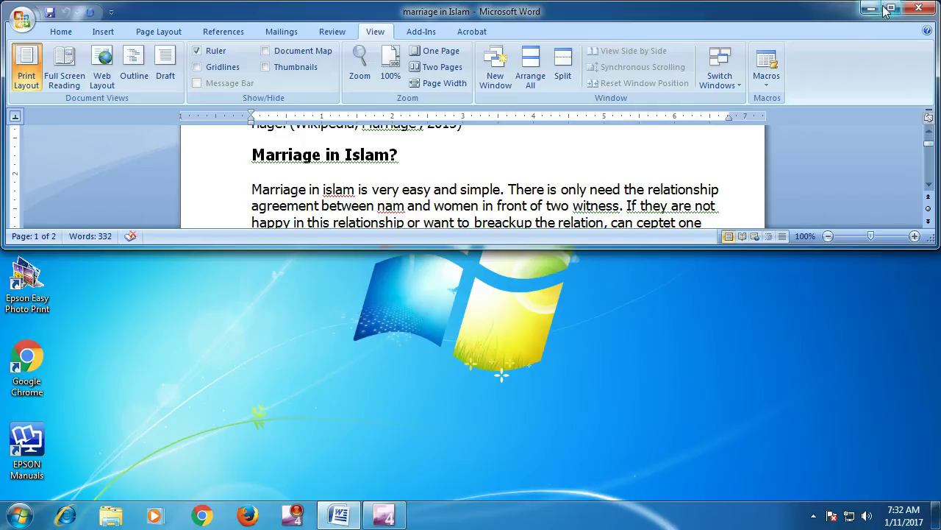
pyautogui.click(889, 8)
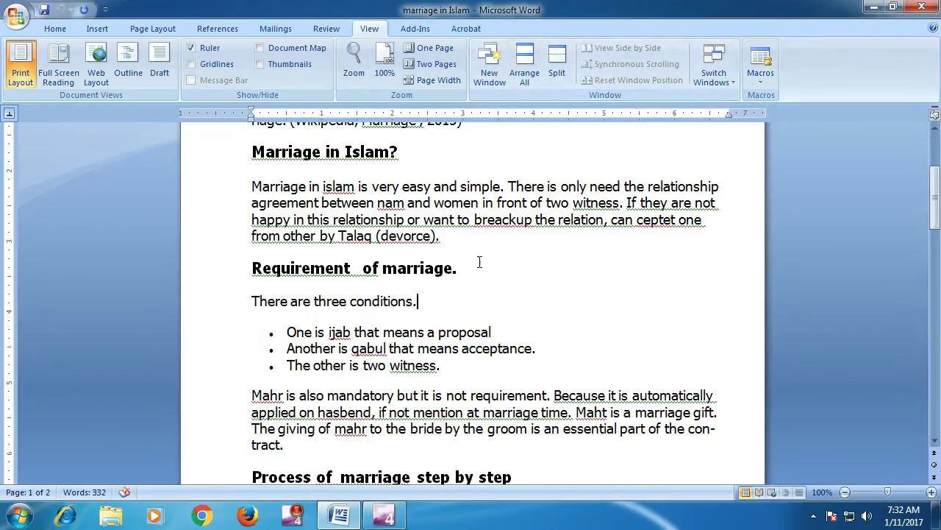
pyautogui.scroll(3, 497, 301)
pyautogui.scroll(1, 498, 300)
pyautogui.scroll(-9, 499, 300)
pyautogui.scroll(2, 500, 300)
pyautogui.scroll(2, 499, 301)
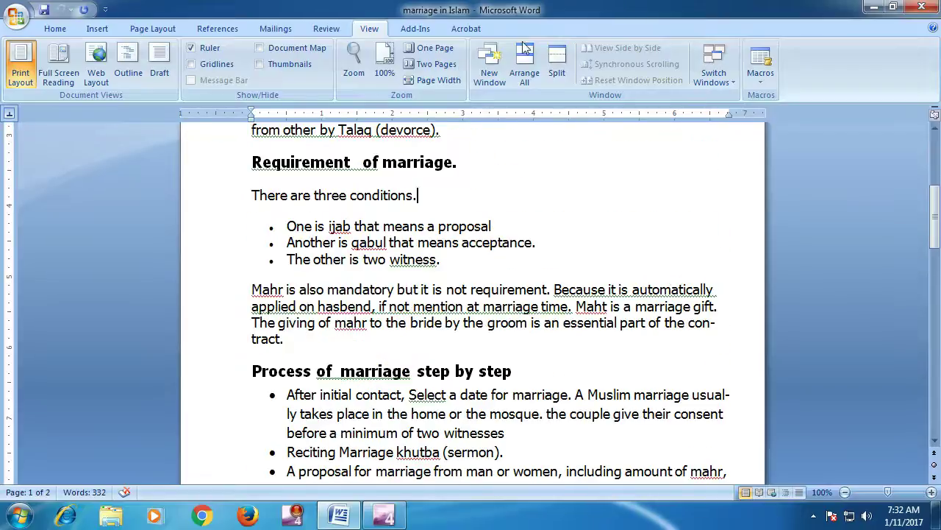
pyautogui.scroll(3, 500, 250)
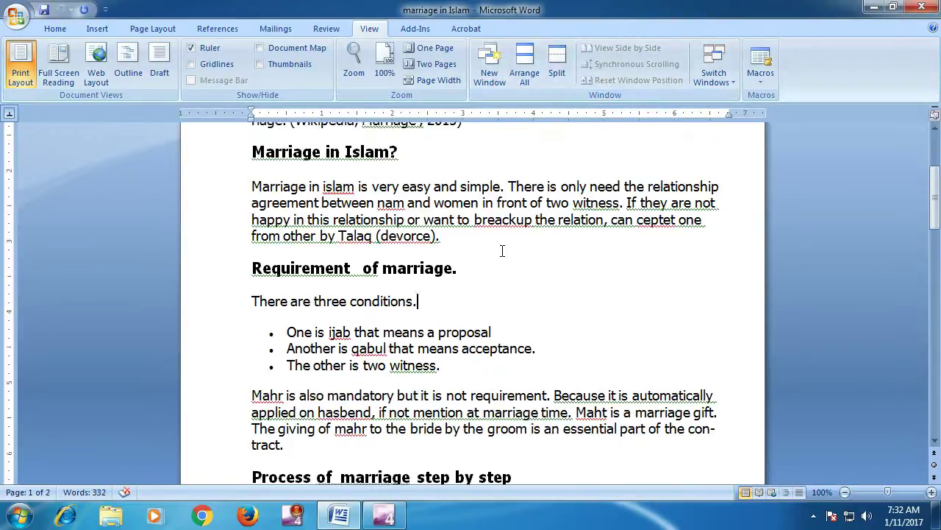
pyautogui.scroll(5, 501, 248)
pyautogui.scroll(-4, 501, 247)
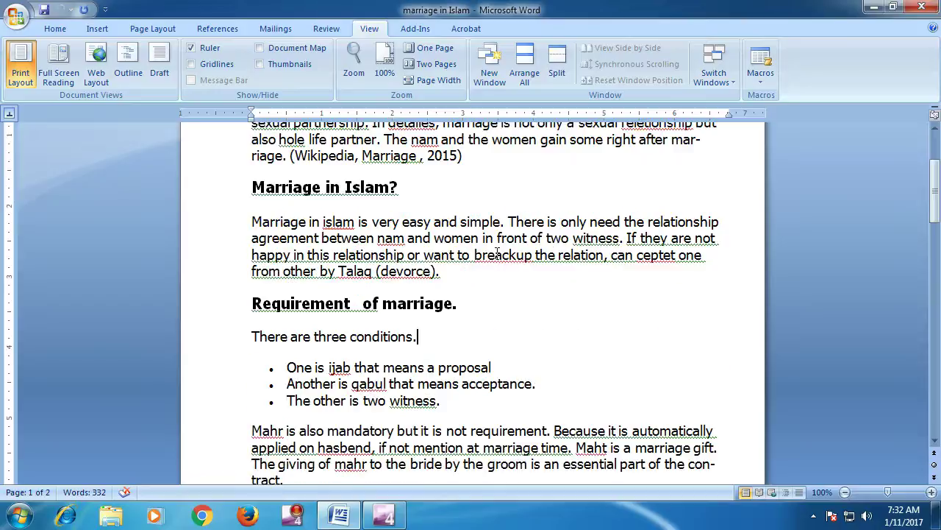
pyautogui.scroll(-9, 498, 267)
pyautogui.scroll(-7, 502, 273)
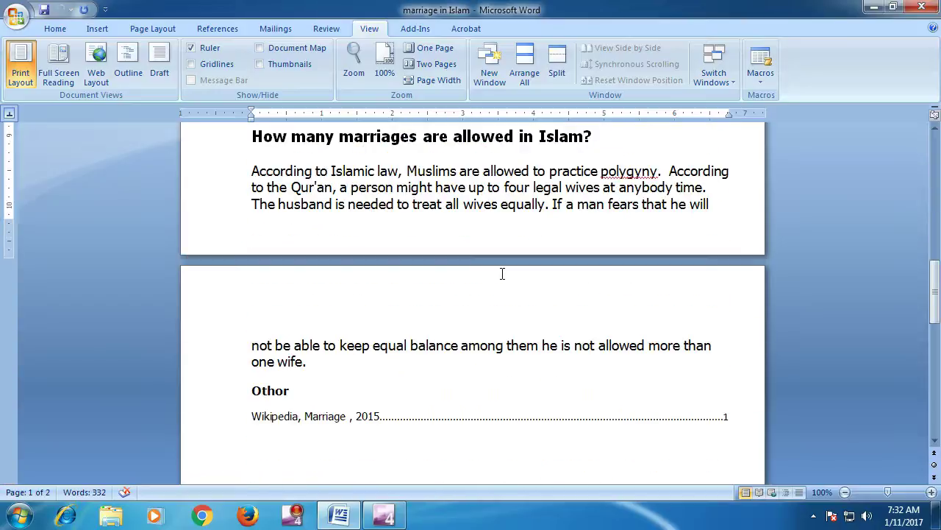
pyautogui.scroll(6, 503, 273)
pyautogui.scroll(6, 502, 276)
pyautogui.scroll(1, 502, 283)
pyautogui.scroll(6, 506, 280)
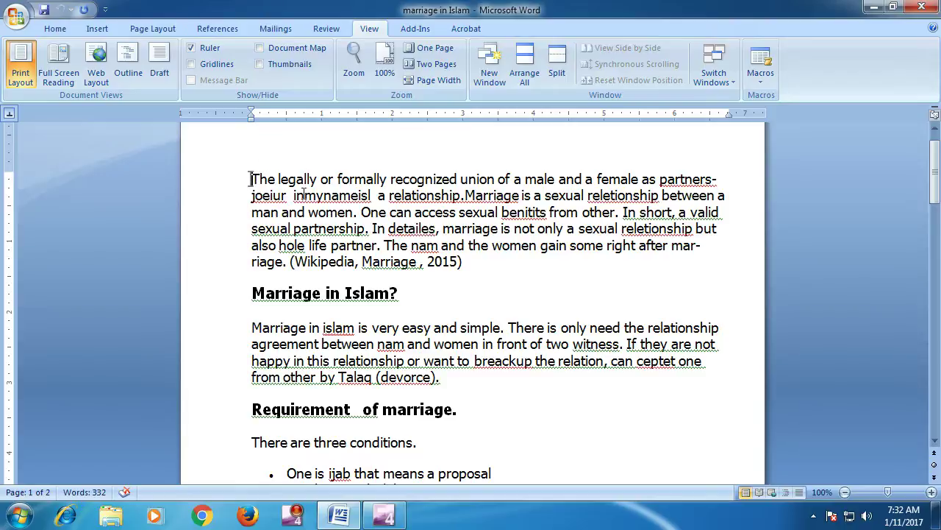
pyautogui.scroll(-6, 339, 212)
pyautogui.scroll(-6, 338, 213)
pyautogui.scroll(-8, 338, 213)
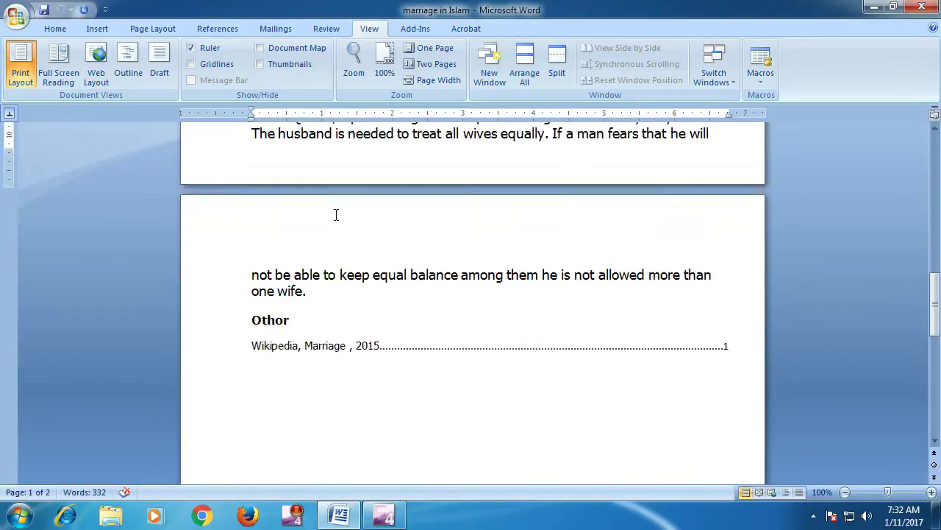
pyautogui.scroll(-6, 337, 214)
pyautogui.scroll(5, 301, 221)
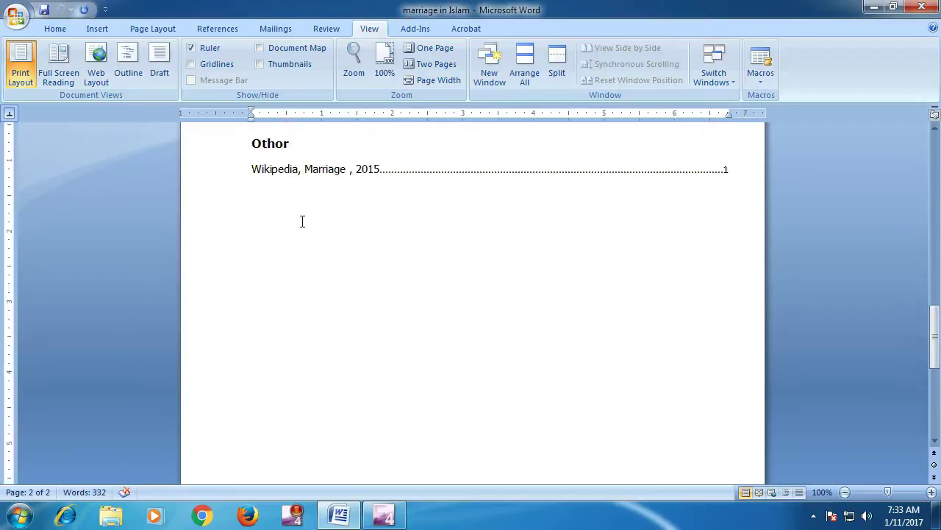
pyautogui.scroll(-6, 308, 224)
pyautogui.scroll(3, 273, 194)
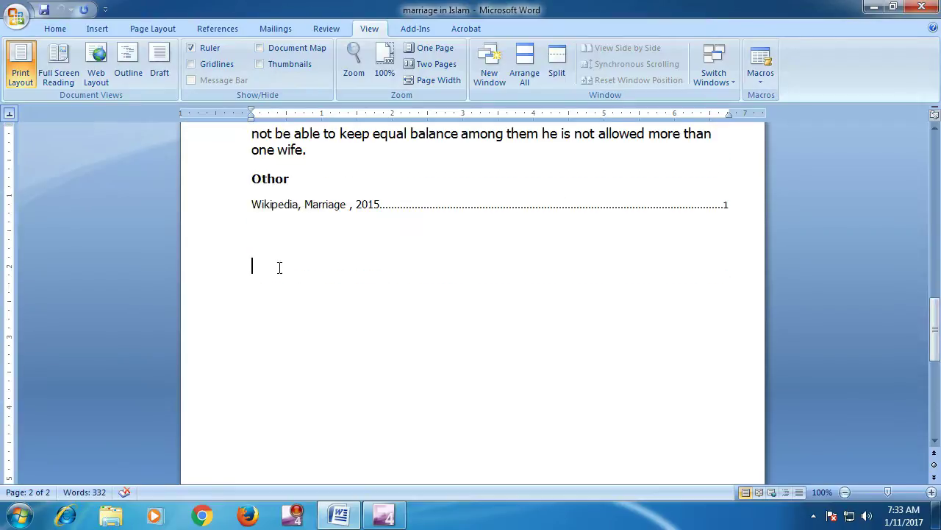
pyautogui.scroll(4, 269, 276)
pyautogui.scroll(7, 267, 280)
pyautogui.scroll(3, 267, 280)
pyautogui.scroll(2, 267, 280)
pyautogui.scroll(4, 269, 292)
pyautogui.scroll(3, 272, 280)
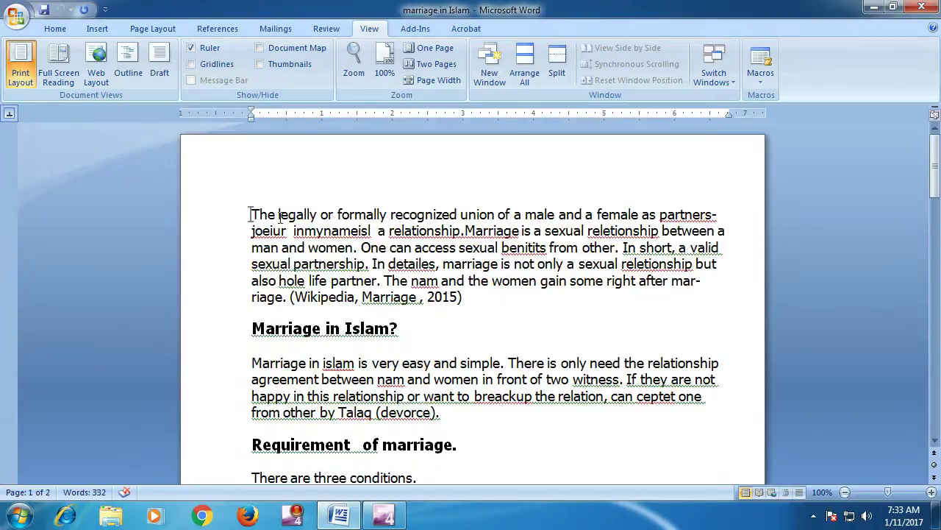
pyautogui.scroll(-6, 308, 230)
pyautogui.scroll(-8, 305, 236)
pyautogui.scroll(-3, 303, 241)
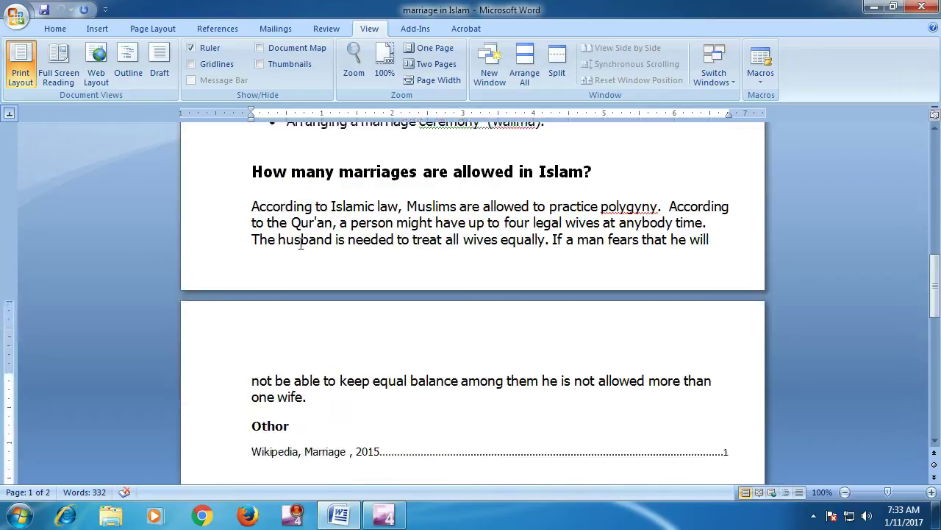
pyautogui.scroll(-4, 301, 245)
pyautogui.scroll(-5, 301, 245)
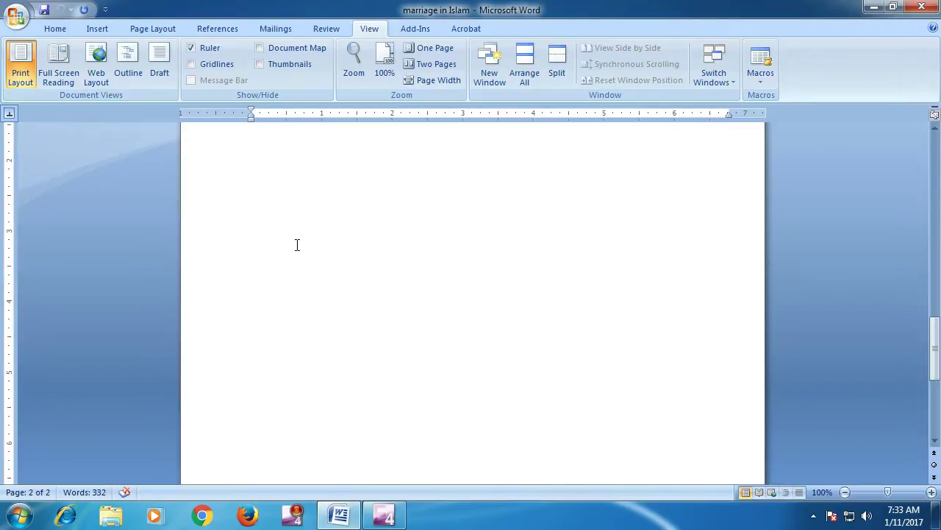
pyautogui.scroll(5, 297, 245)
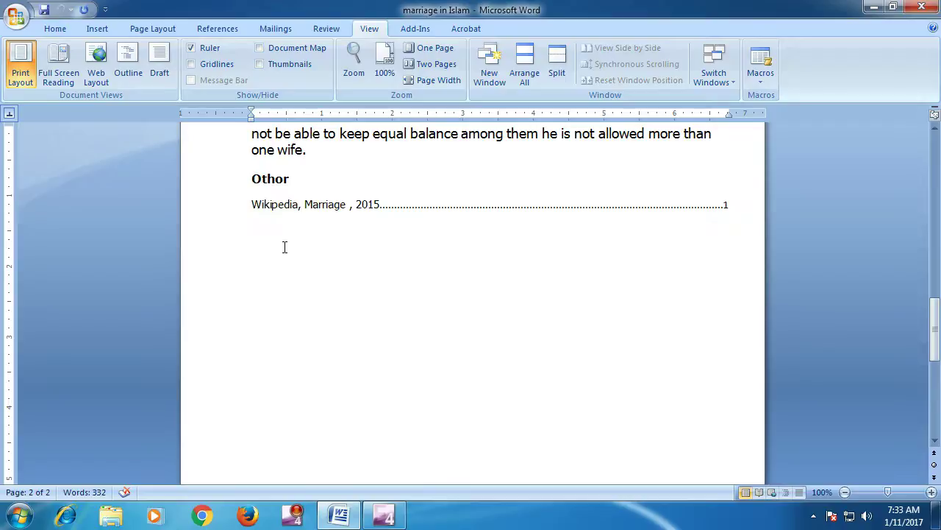
pyautogui.scroll(3, 282, 254)
pyautogui.scroll(-3, 279, 262)
pyautogui.scroll(5, 279, 265)
pyautogui.scroll(2, 280, 265)
pyautogui.scroll(3, 280, 265)
pyautogui.scroll(2, 281, 267)
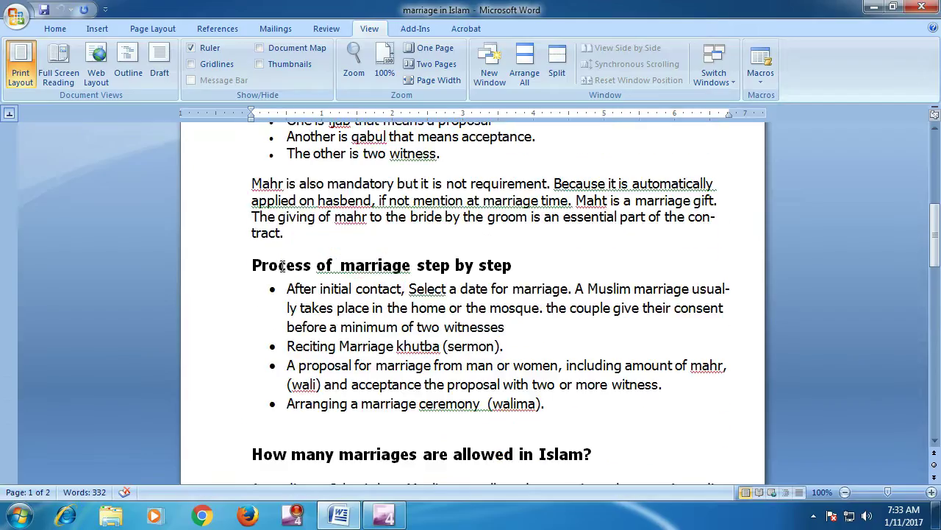
pyautogui.scroll(3, 282, 266)
pyautogui.scroll(5, 282, 267)
pyautogui.scroll(3, 283, 266)
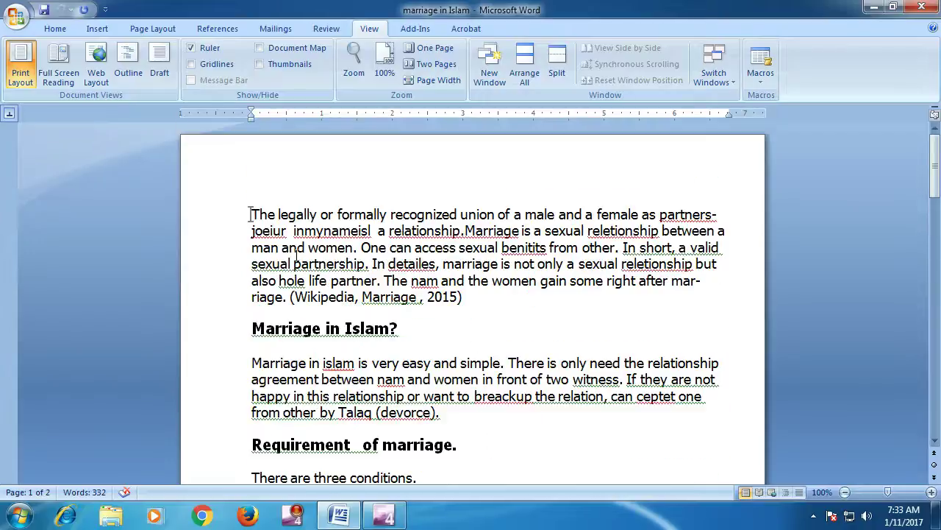
# - Split the window below the opening paragraph and scroll the lower pane to the 'Othor' reference
pyautogui.click(558, 81)
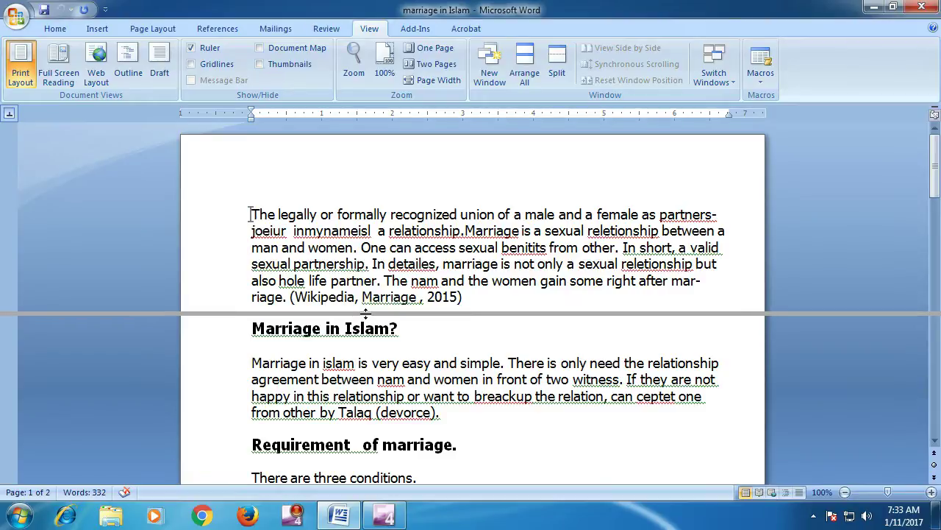
pyautogui.click(366, 313)
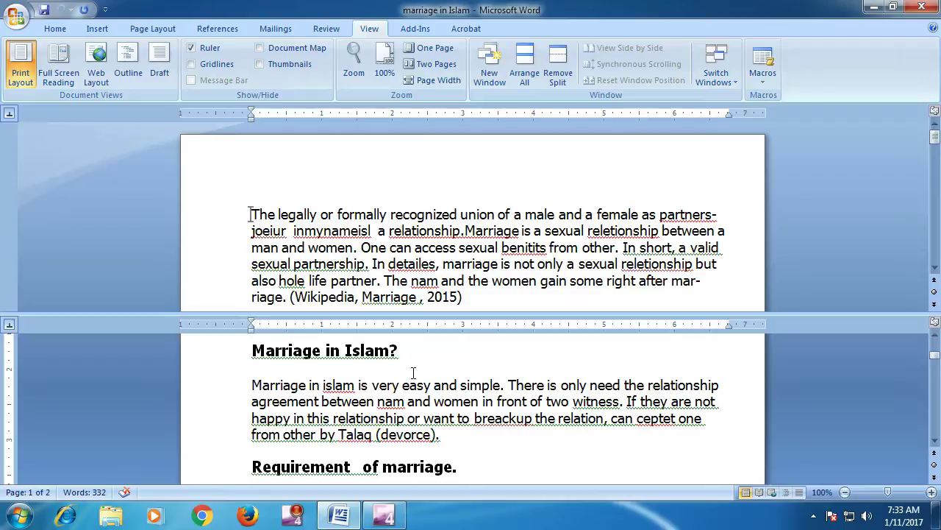
pyautogui.scroll(-2, 413, 373)
pyautogui.scroll(-1, 413, 373)
pyautogui.scroll(-3, 413, 375)
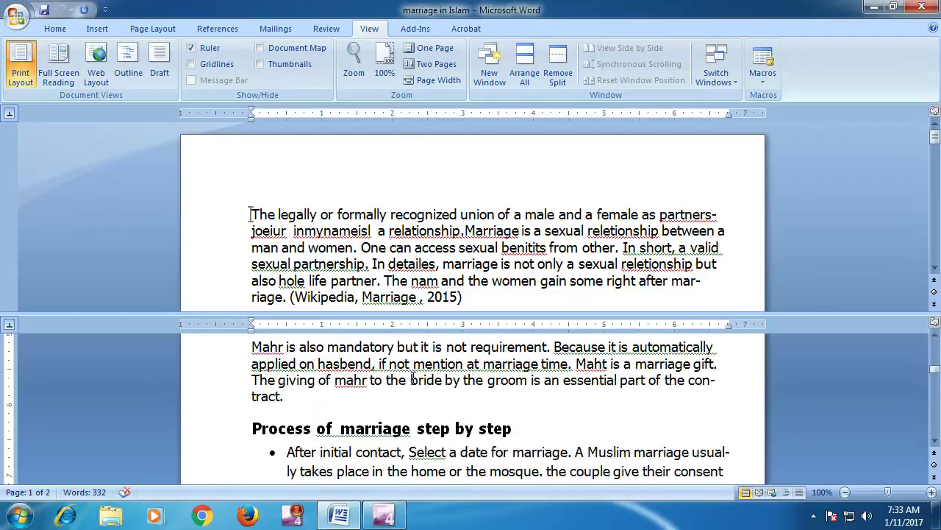
pyautogui.scroll(-2, 413, 378)
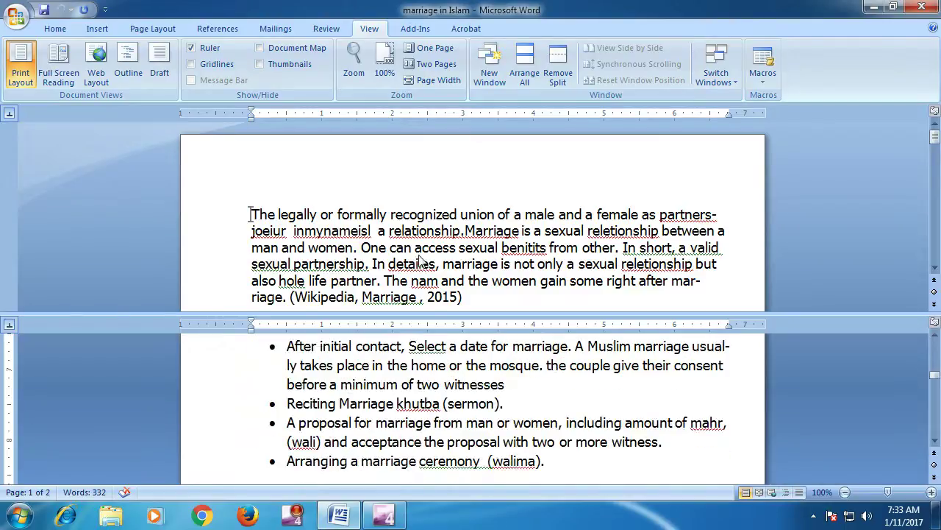
pyautogui.scroll(-2, 383, 368)
pyautogui.scroll(-3, 385, 375)
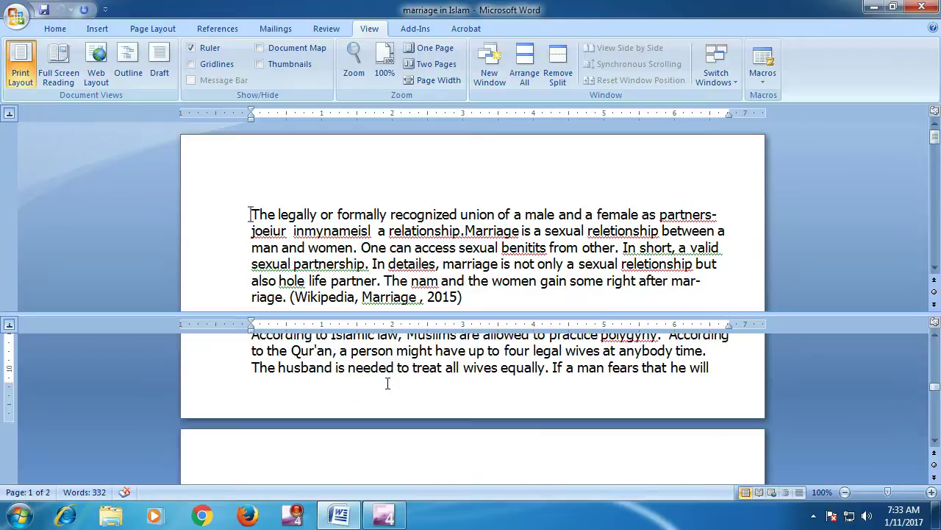
pyautogui.scroll(-3, 388, 383)
pyautogui.scroll(-2, 388, 384)
pyautogui.scroll(-2, 388, 386)
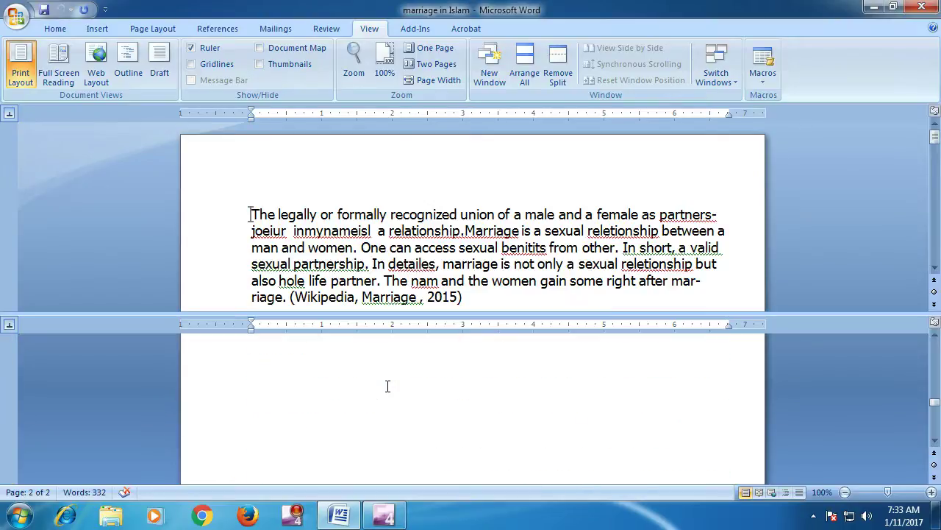
pyautogui.scroll(3, 315, 378)
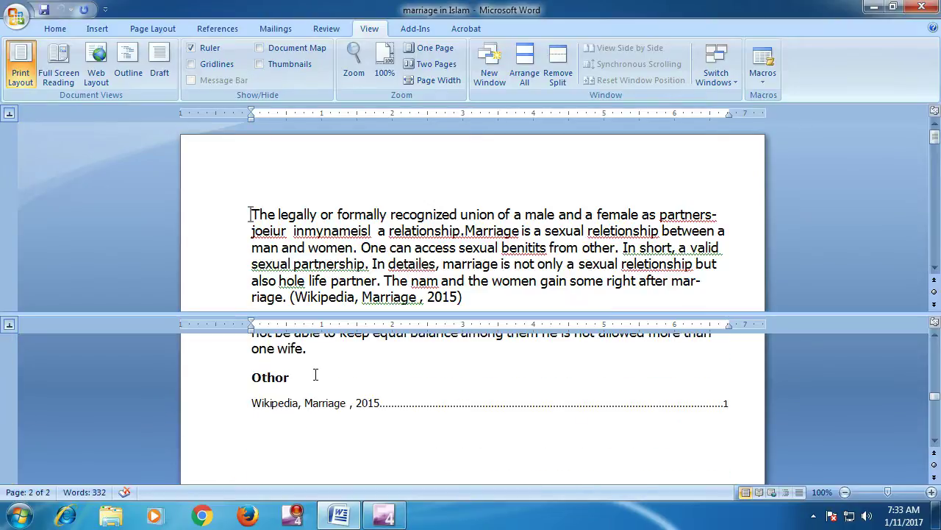
# - Type 'The legally or formally recognized' on a new line below the Wikipedia reference, fixing typos
pyautogui.click(280, 434)
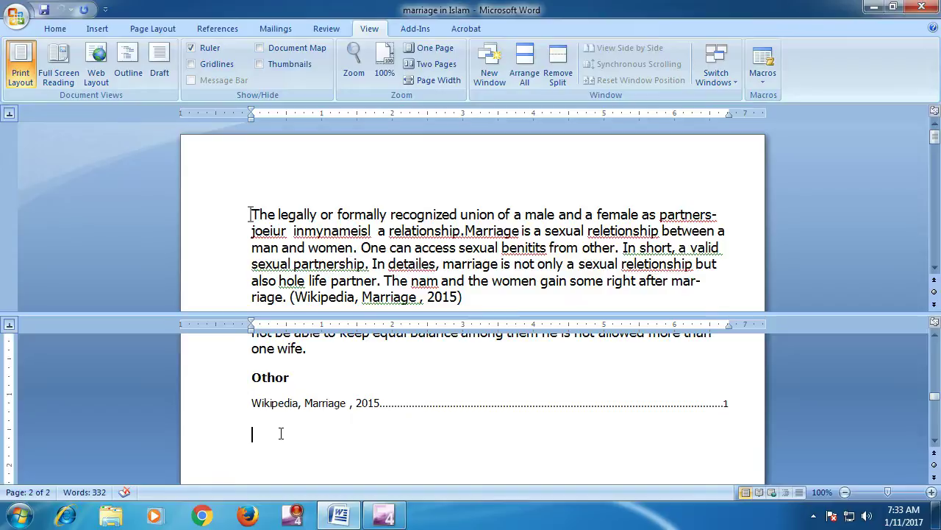
pyautogui.write('The legally ro')
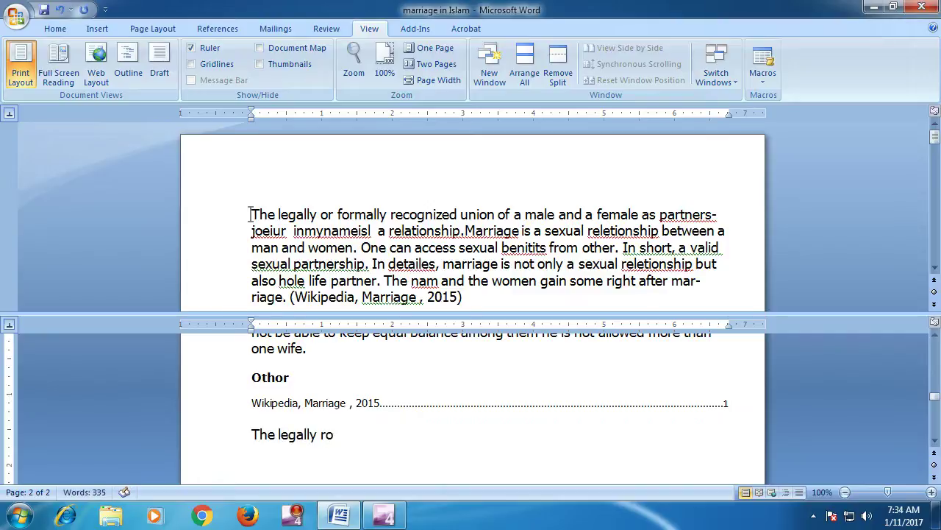
pyautogui.press('BackSpace')
pyautogui.press('BackSpace')
pyautogui.write('or forma')
pyautogui.press('BackSpace')
pyautogui.write('orma')
pyautogui.write('y rec')
pyautogui.press('BackSpace')
pyautogui.press('BackSpace')
pyautogui.write('eco')
pyautogui.write('gni')
pyautogui.write('se')
pyautogui.press('BackSpace')
pyautogui.press('BackSpace')
pyautogui.write('zed')
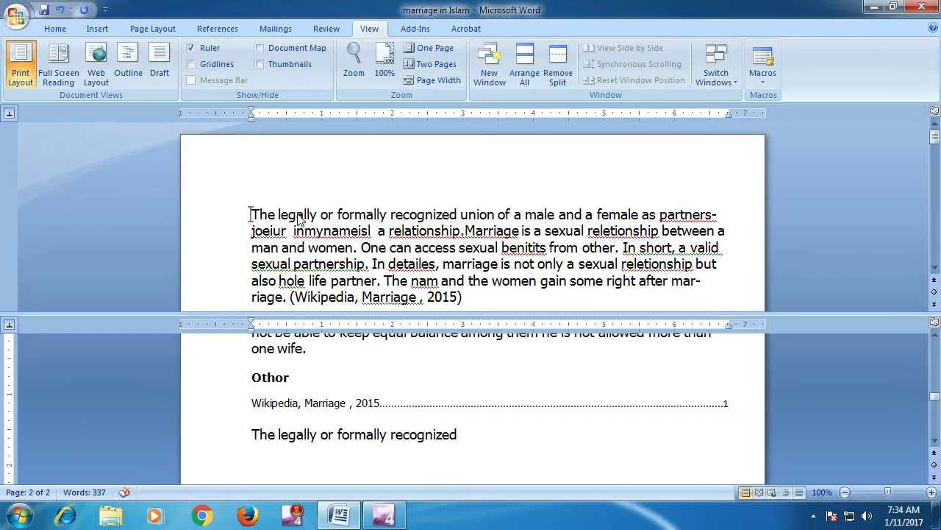
pyautogui.scroll(1, 376, 373)
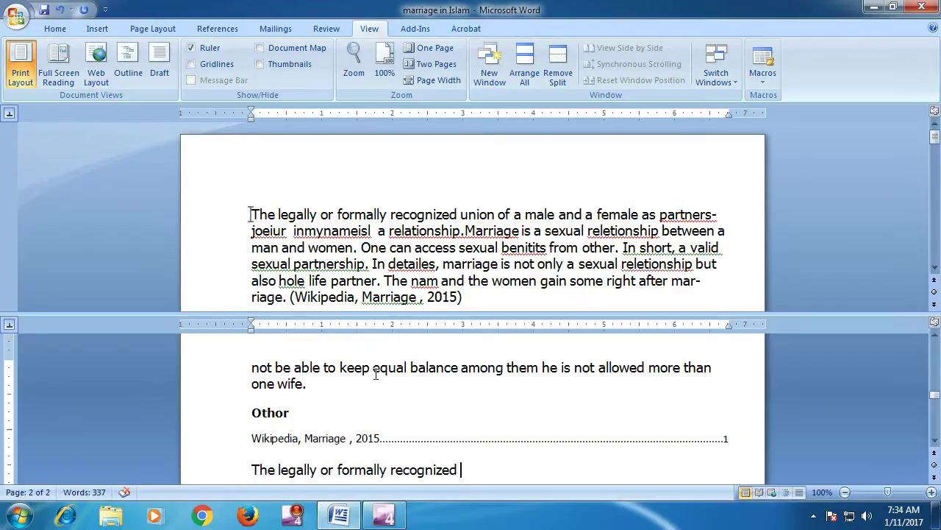
pyautogui.scroll(-2, 388, 383)
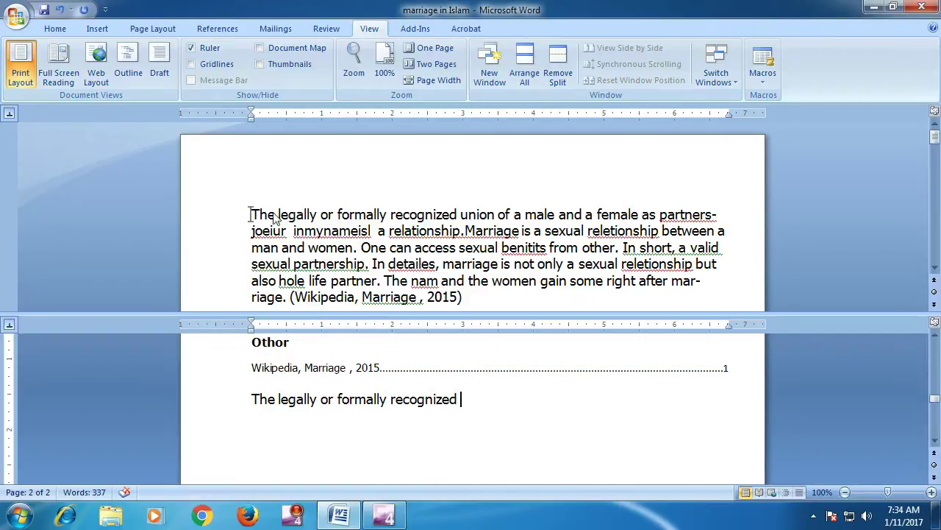
pyautogui.scroll(-1, 440, 400)
pyautogui.scroll(1, 440, 399)
pyautogui.scroll(2, 440, 400)
pyautogui.scroll(3, 440, 399)
pyautogui.scroll(4, 440, 398)
pyautogui.scroll(3, 440, 398)
pyautogui.scroll(3, 440, 398)
pyautogui.scroll(4, 440, 398)
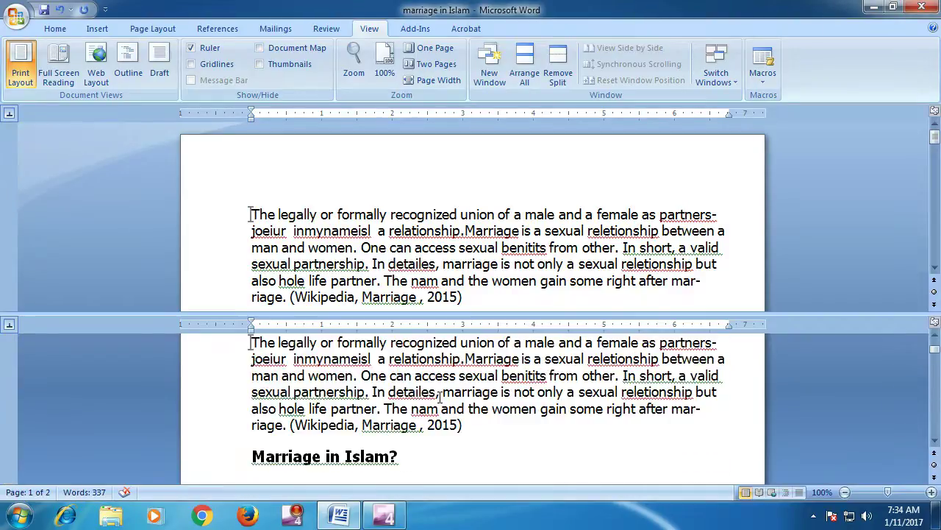
pyautogui.scroll(-5, 440, 398)
pyautogui.scroll(-4, 439, 398)
pyautogui.scroll(-4, 442, 401)
pyautogui.scroll(-2, 442, 401)
pyautogui.scroll(-3, 444, 399)
pyautogui.click(478, 403)
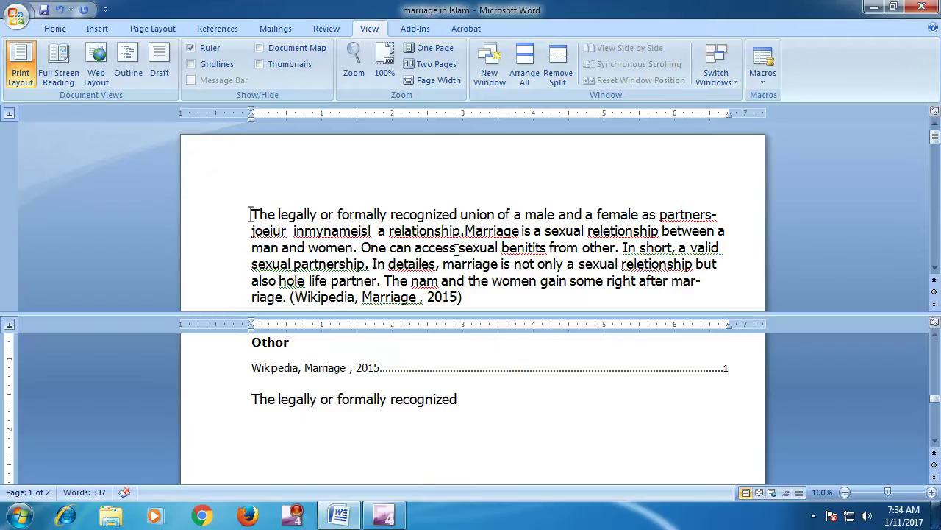
pyautogui.scroll(-2, 457, 250)
pyautogui.scroll(-1, 456, 255)
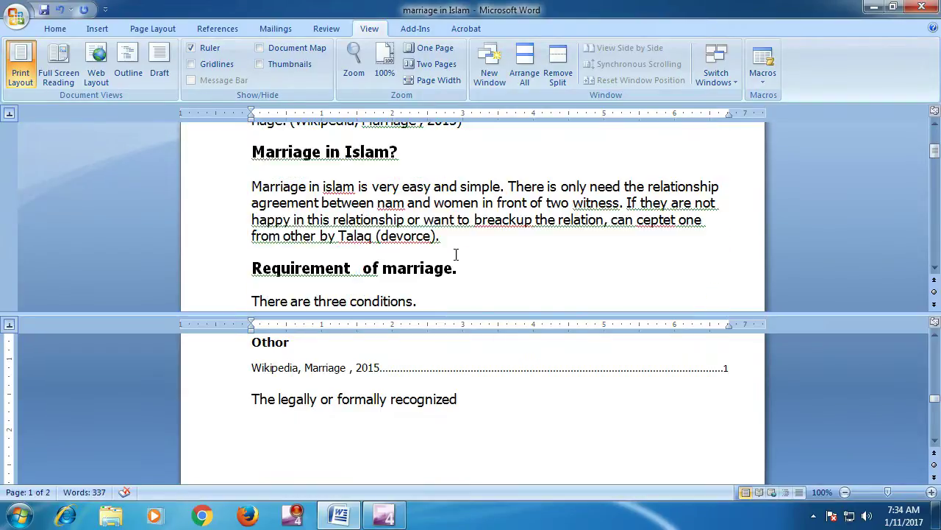
# - Add the line 'Marriage in Islam is very' in the lower pane and review it
pyautogui.click(475, 404)
pyautogui.write('Mai')
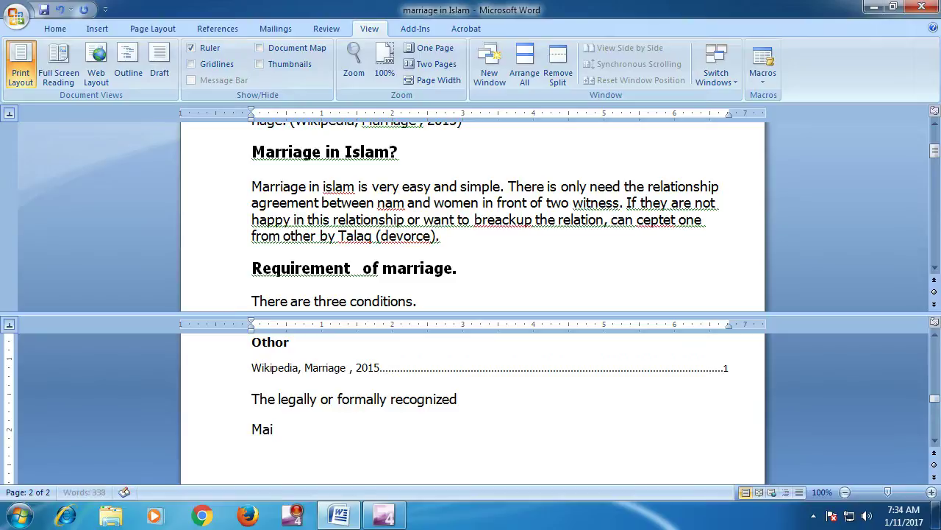
pyautogui.write('rriage in ')
pyautogui.write('Islam is')
pyautogui.write('ey')
pyautogui.press('BackSpace')
pyautogui.write('ry')
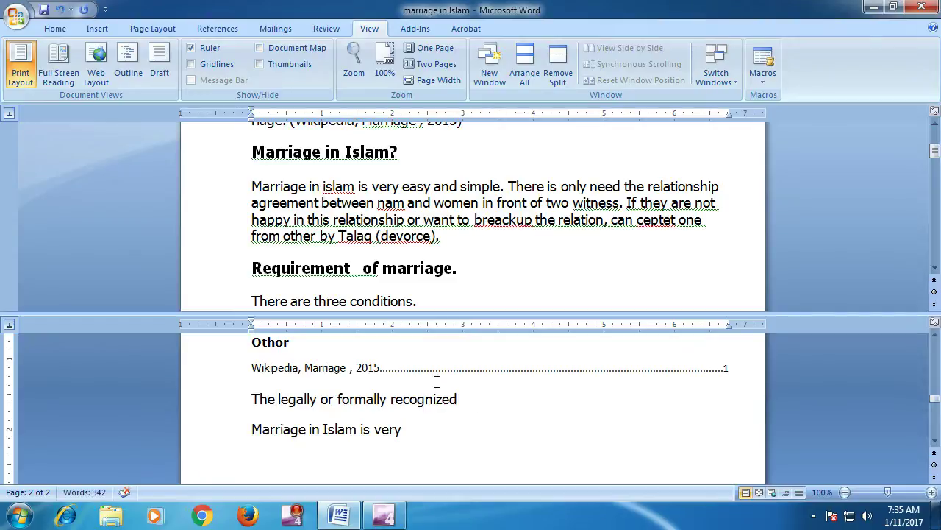
pyautogui.scroll(-3, 436, 380)
pyautogui.scroll(3, 435, 379)
pyautogui.scroll(2, 434, 377)
pyautogui.scroll(5, 432, 375)
pyautogui.scroll(1, 431, 373)
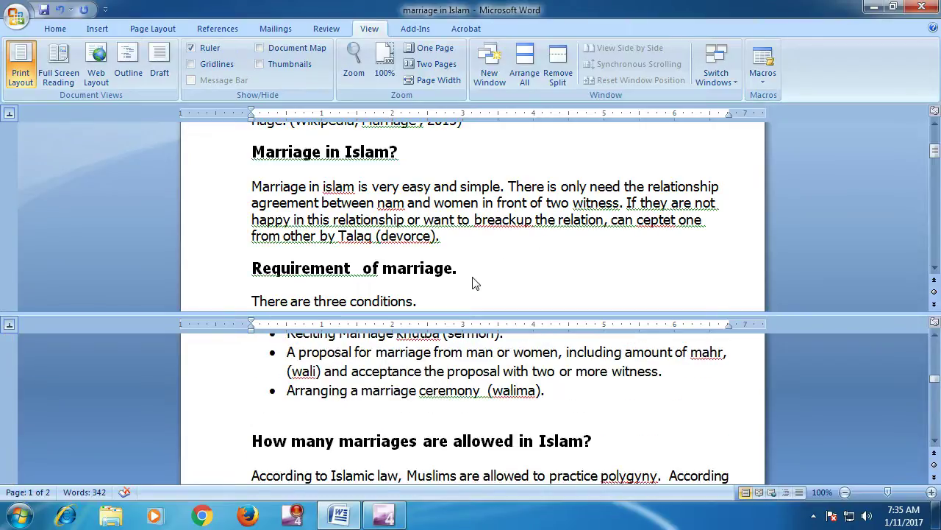
pyautogui.scroll(-1, 477, 287)
pyautogui.scroll(2, 476, 287)
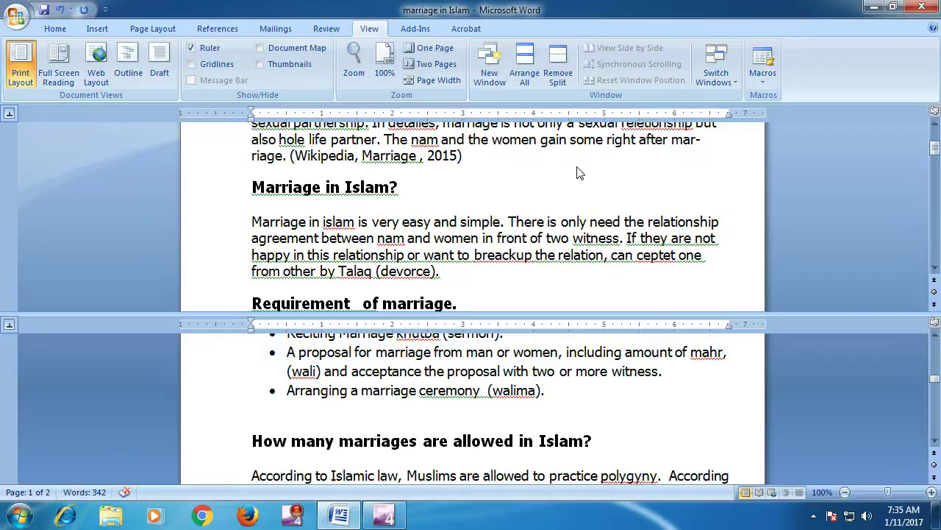
# - Remove the split and place the cursor in the document's first line
pyautogui.click(561, 70)
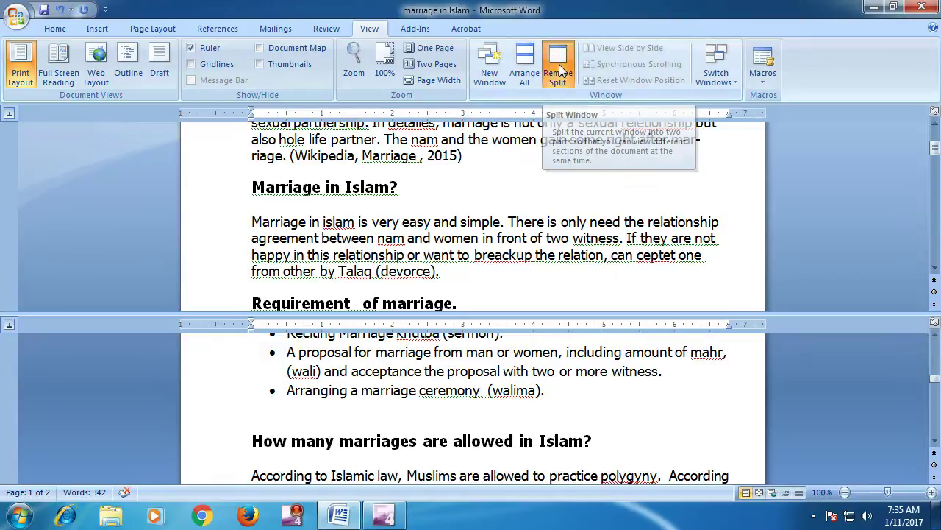
pyautogui.scroll(3, 409, 360)
pyautogui.scroll(1, 409, 361)
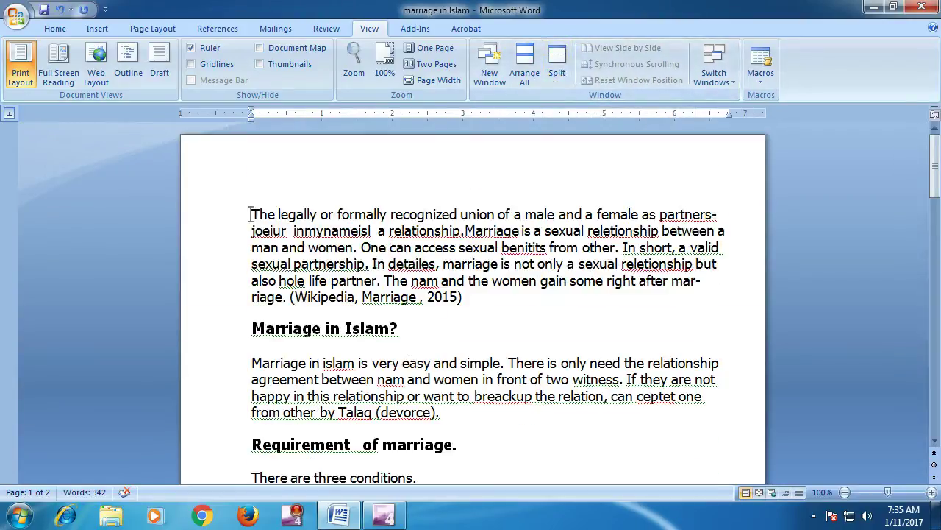
pyautogui.click(280, 215)
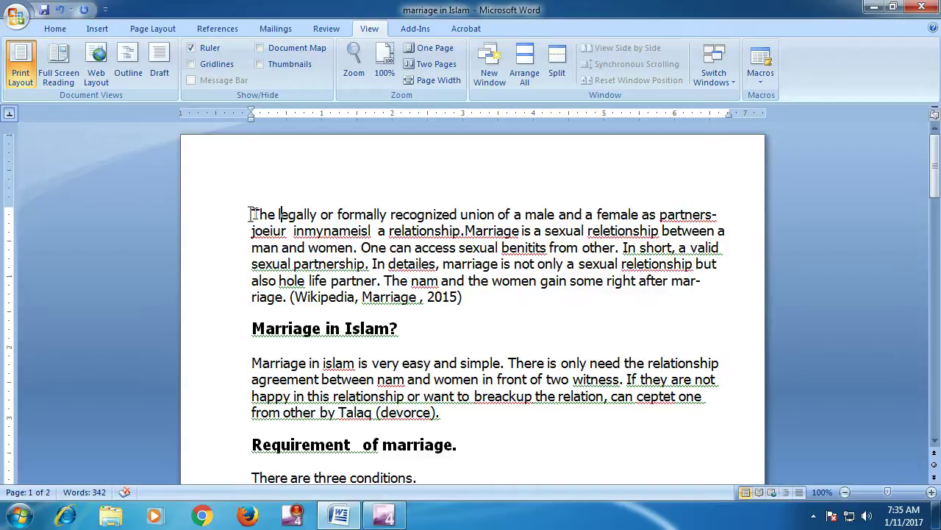
# - Open class routin and Doc1 from Recent Documents, then return to marriage in Islam
pyautogui.click(16, 15)
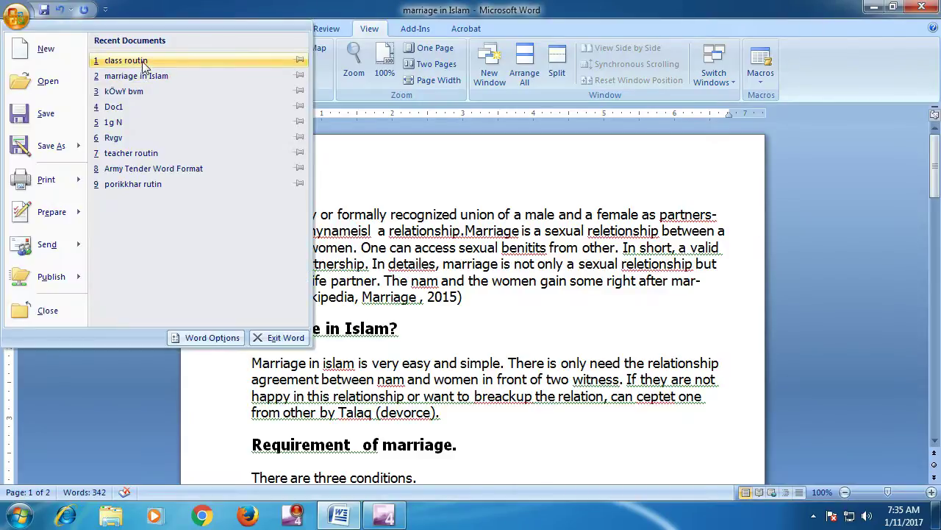
pyautogui.click(137, 61)
pyautogui.click(11, 15)
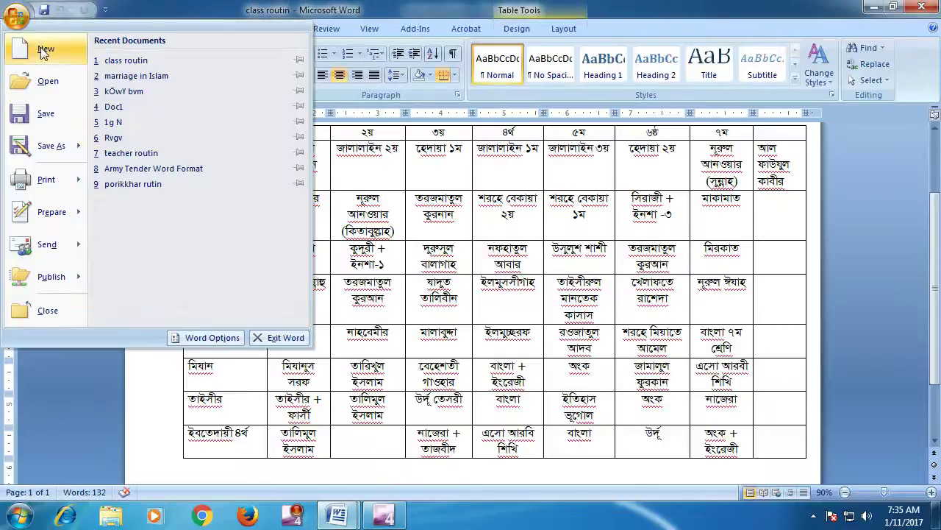
pyautogui.click(138, 105)
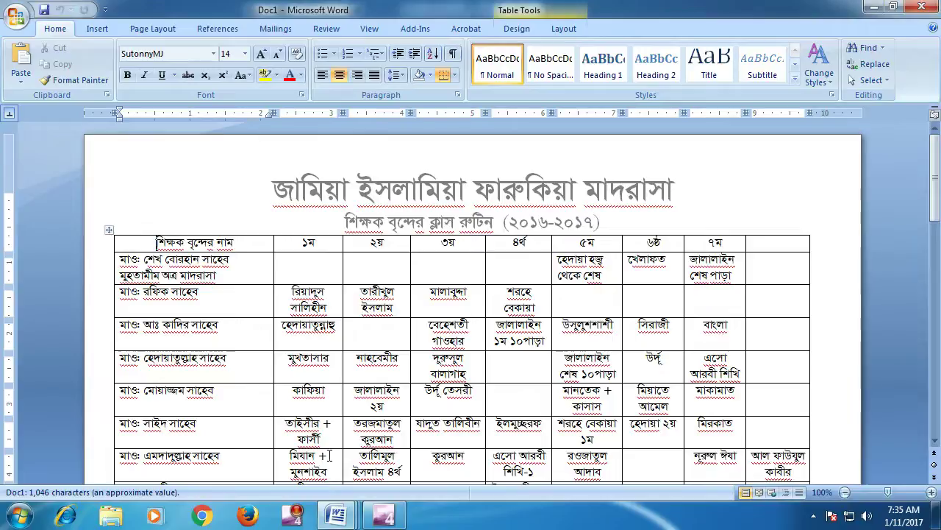
pyautogui.moveTo(336, 517)
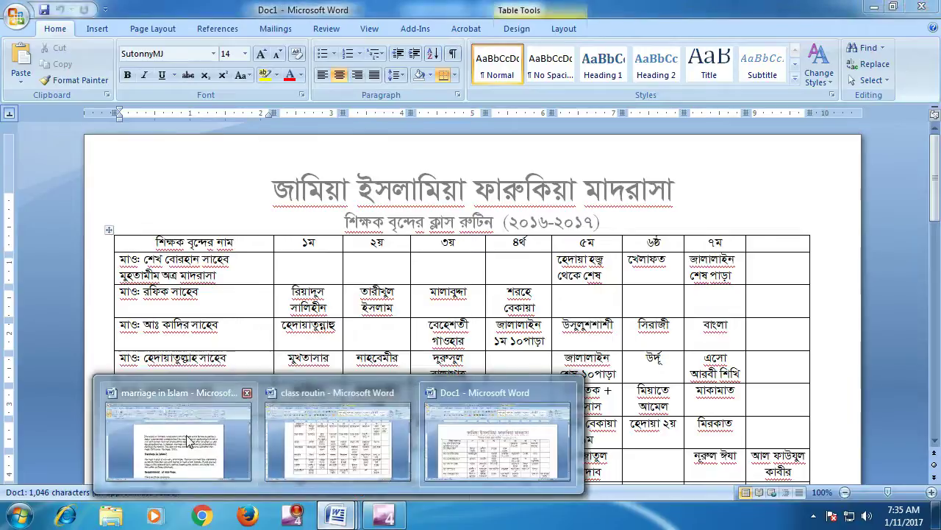
pyautogui.click(184, 445)
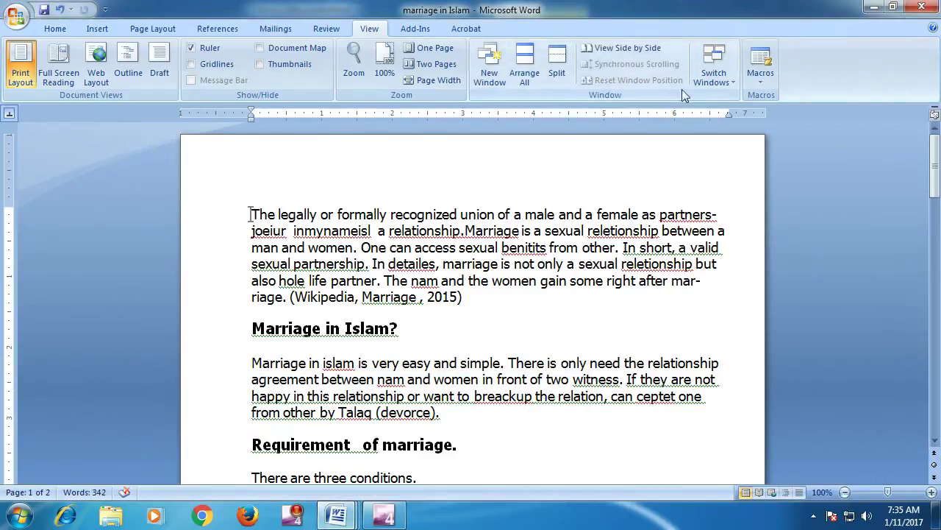
pyautogui.scroll(-4, 316, 262)
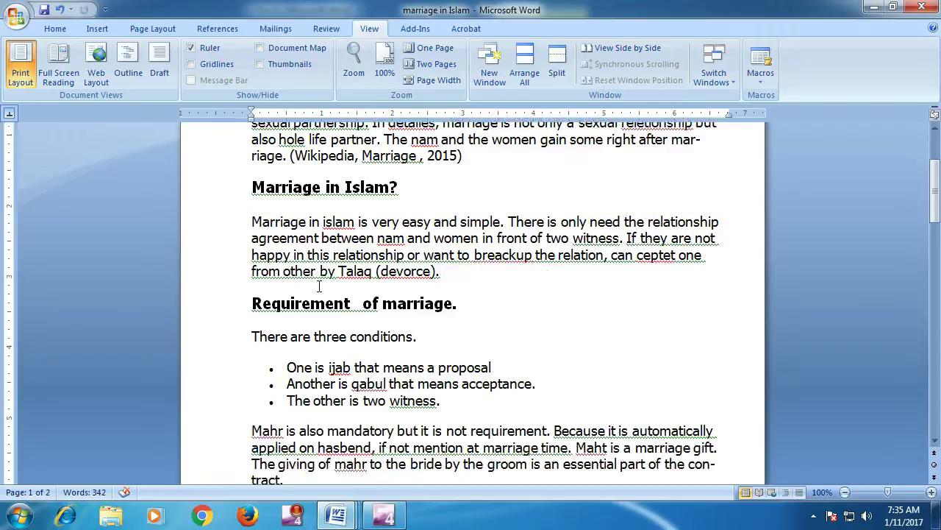
pyautogui.scroll(3, 317, 286)
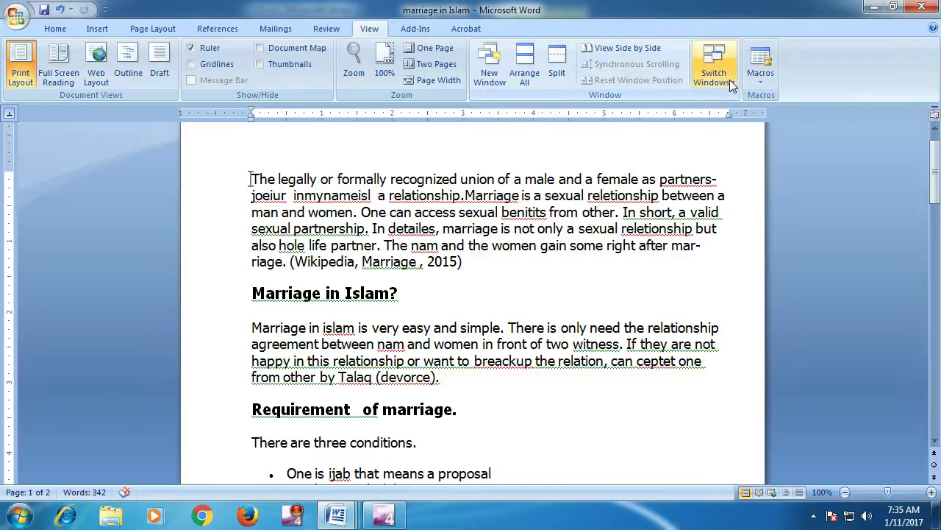
pyautogui.click(717, 73)
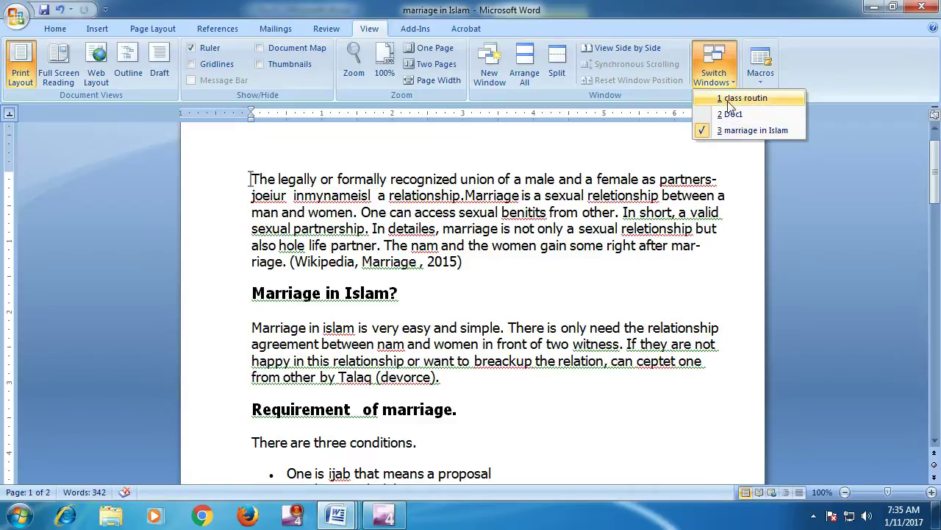
pyautogui.click(736, 99)
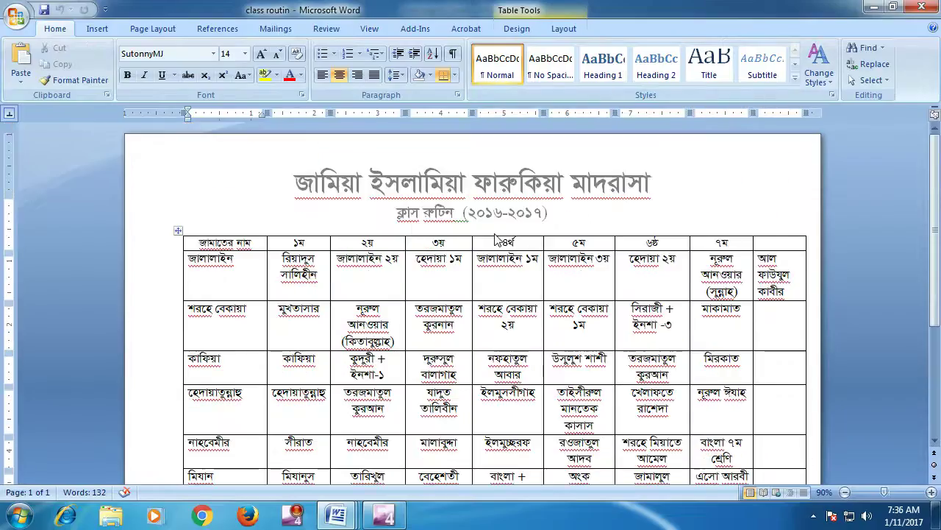
pyautogui.click(369, 29)
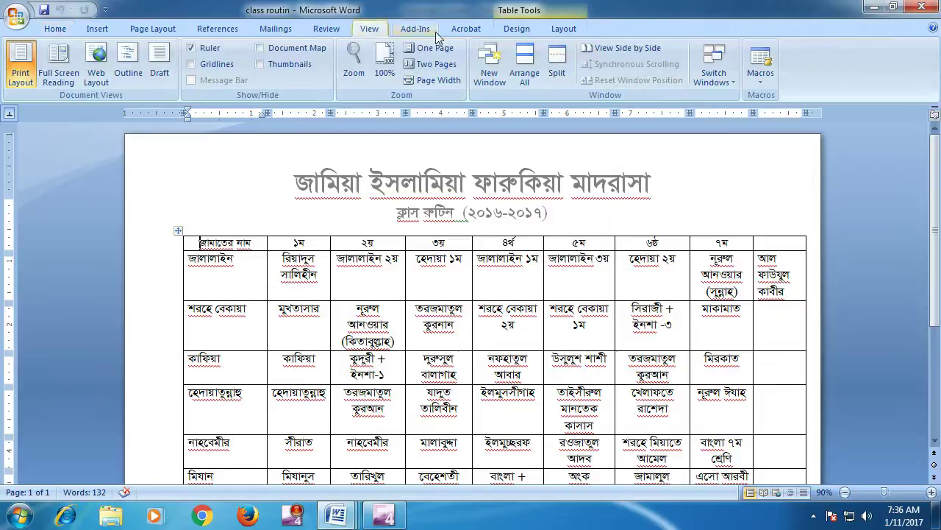
pyautogui.click(727, 85)
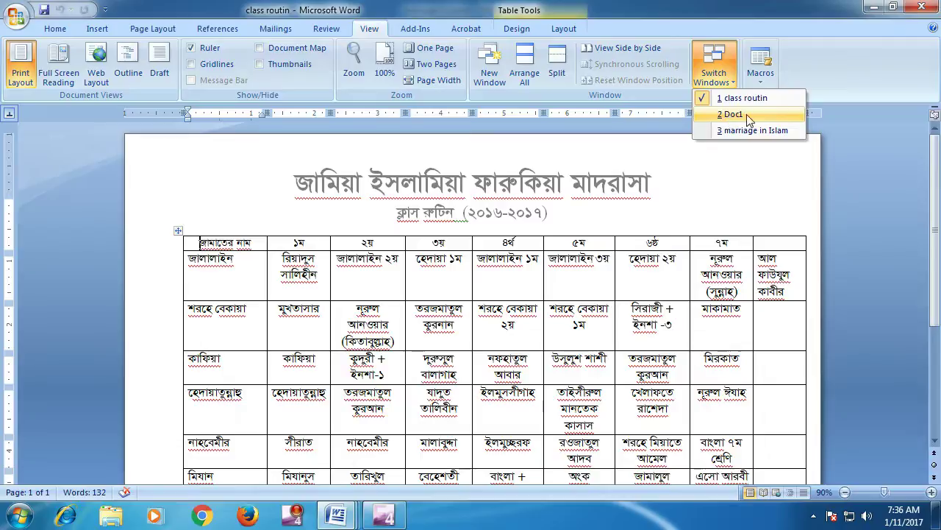
pyautogui.click(738, 116)
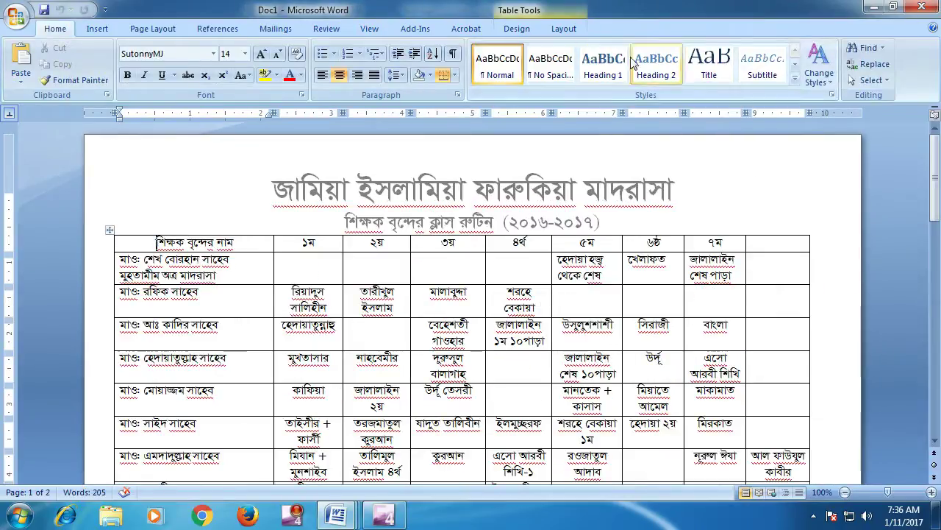
pyautogui.click(367, 30)
pyautogui.click(755, 85)
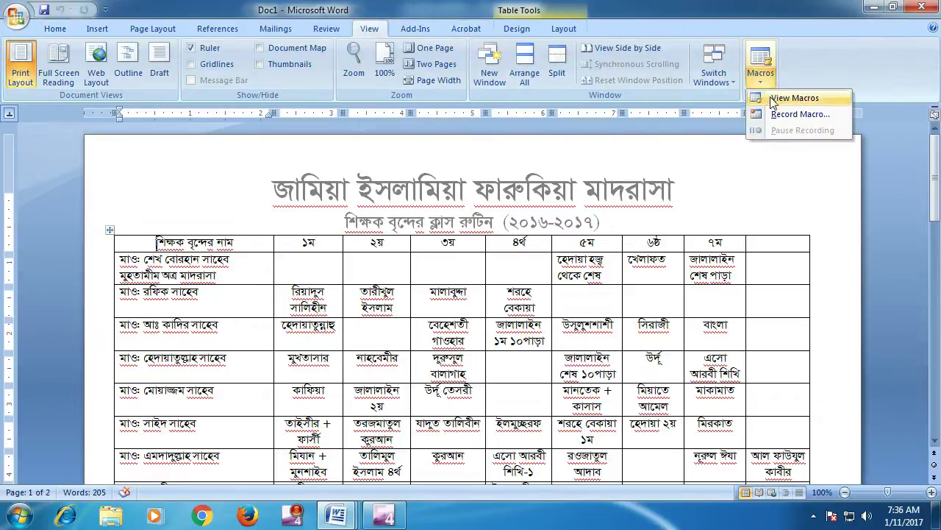
pyautogui.click(714, 75)
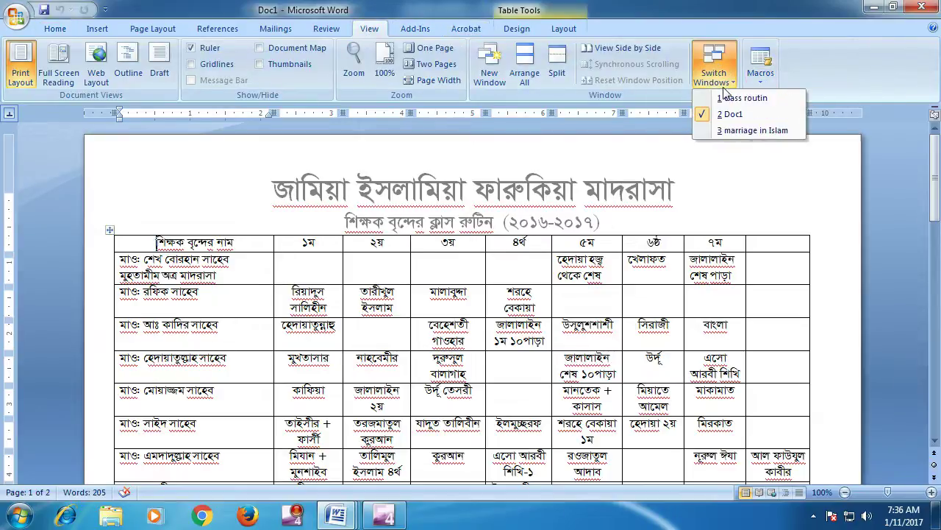
pyautogui.click(746, 132)
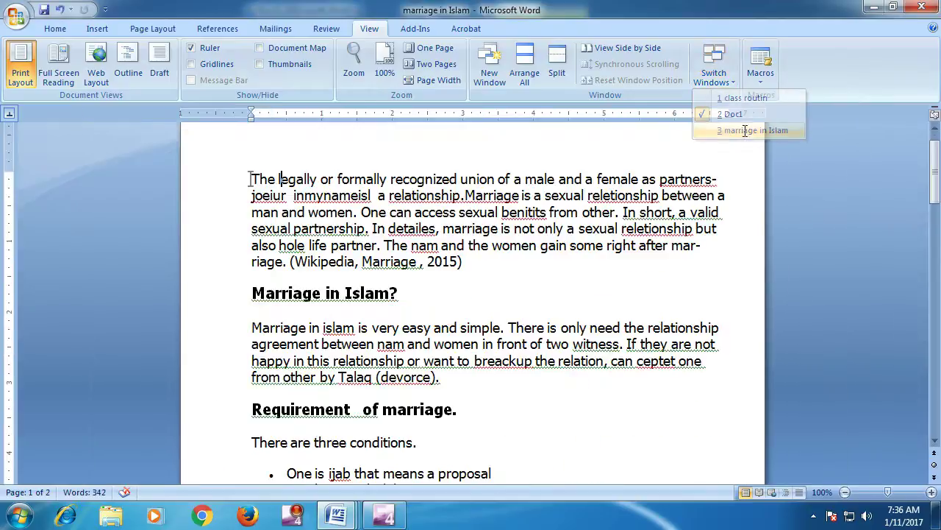
pyautogui.scroll(1, 423, 279)
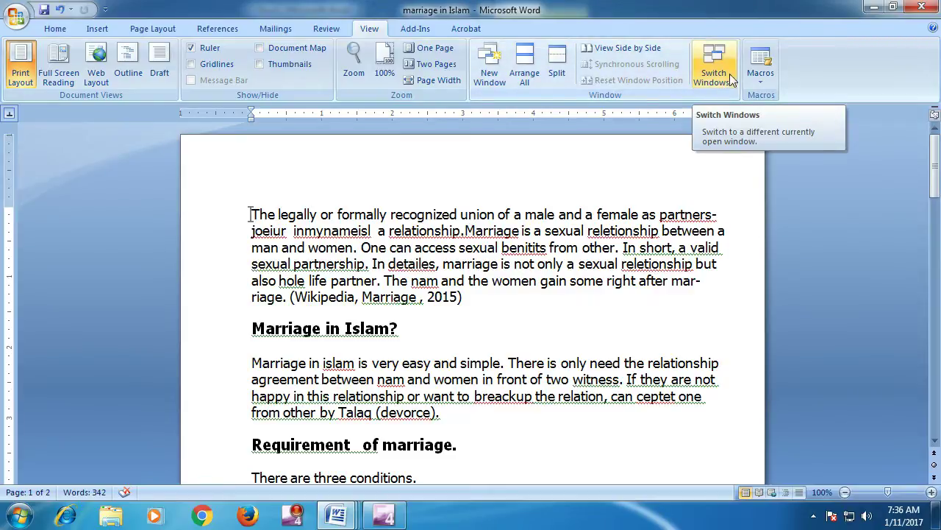
# - View marriage in Islam side by side with Doc1, then turn the comparison off
pyautogui.click(627, 48)
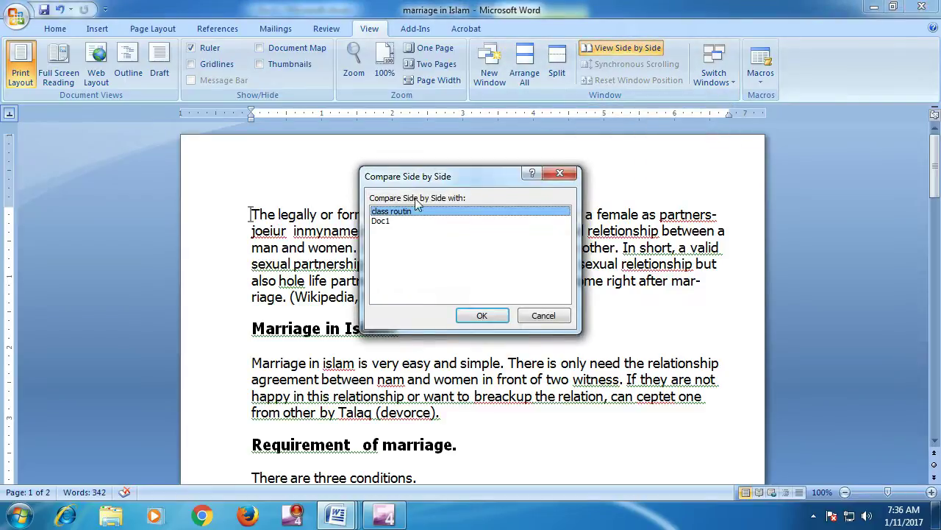
pyautogui.click(385, 222)
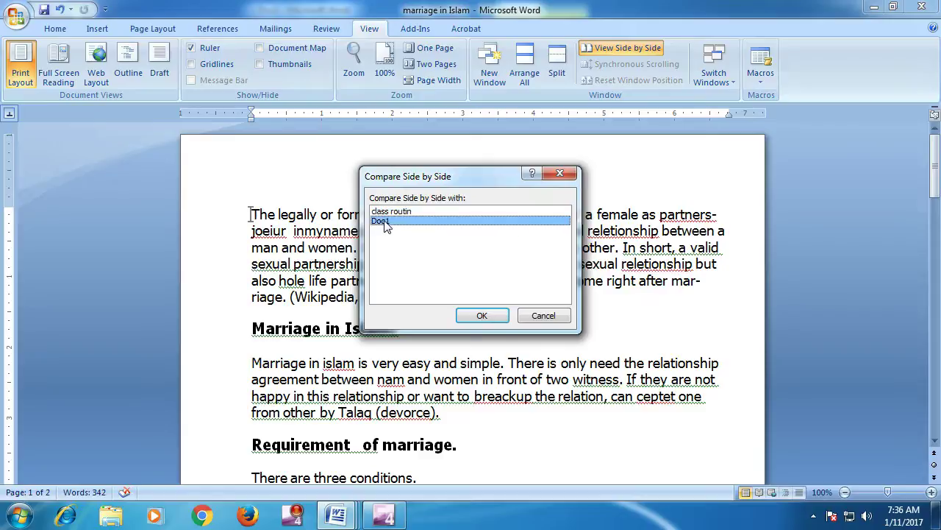
pyautogui.click(482, 316)
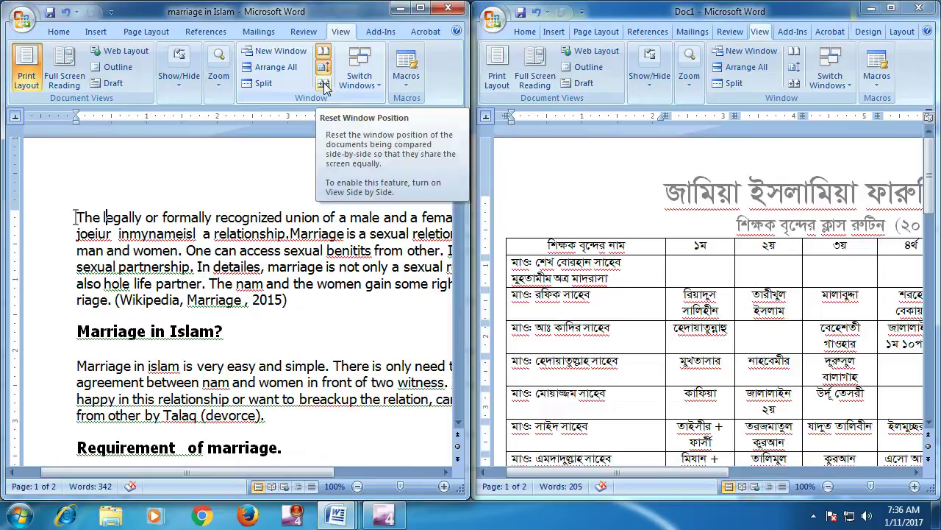
pyautogui.click(323, 50)
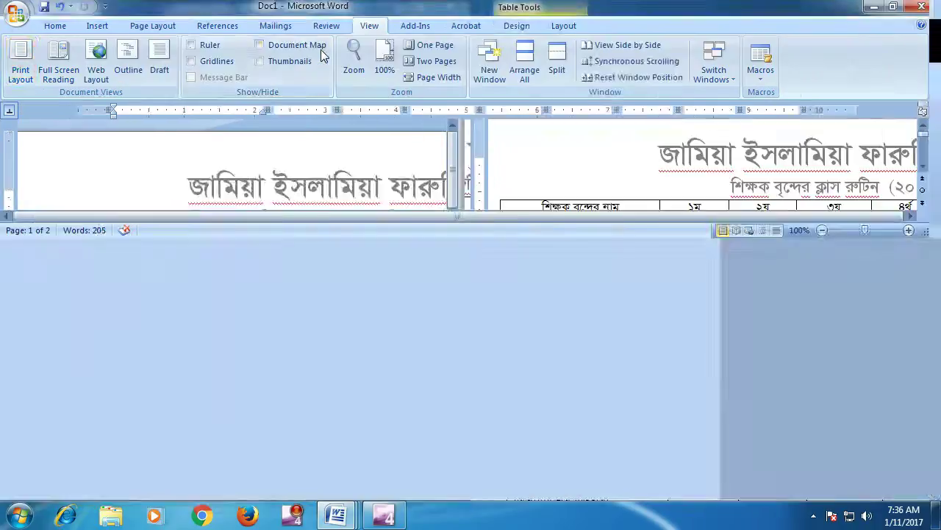
# - Restart the side-by-side comparison with Doc1, then close the Doc1 window
pyautogui.click(634, 47)
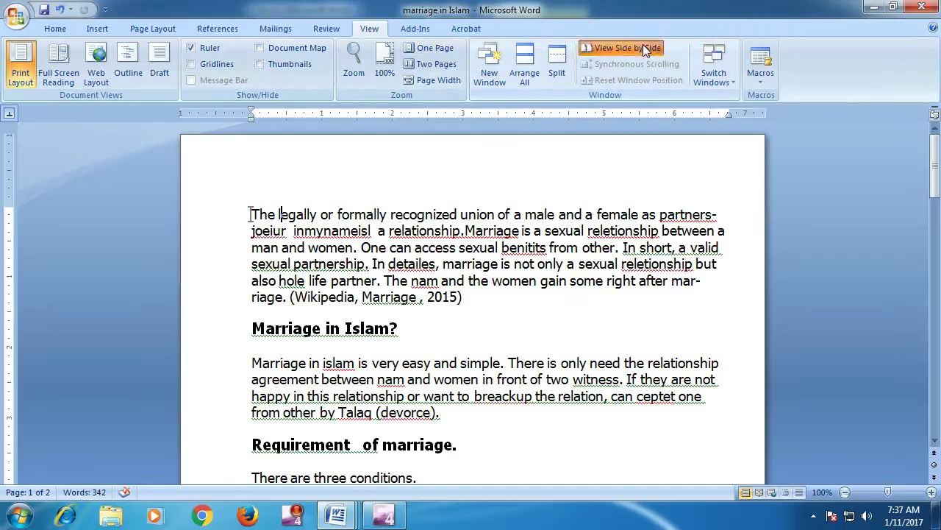
pyautogui.click(381, 220)
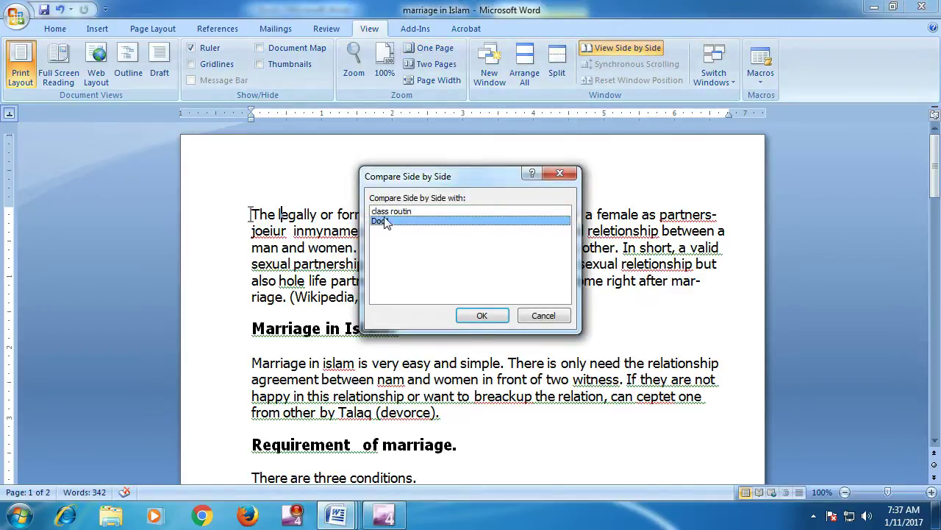
pyautogui.click(482, 316)
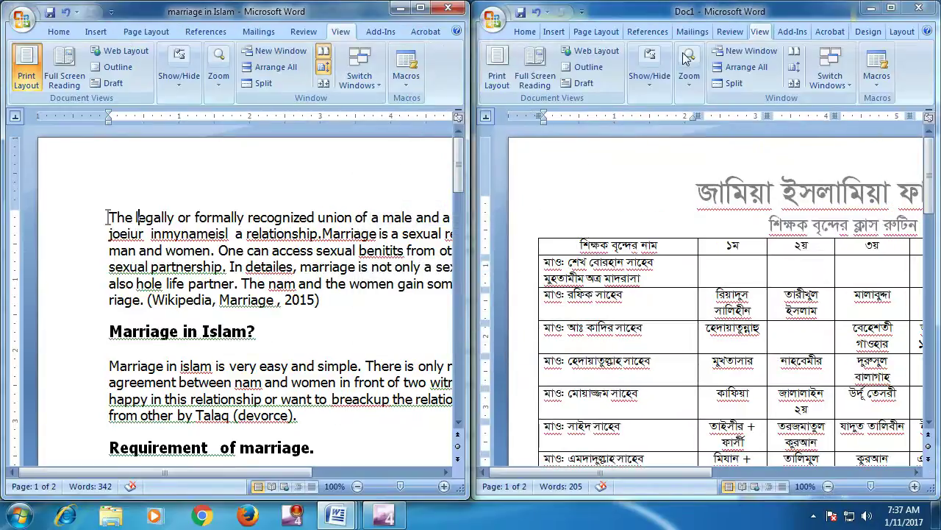
pyautogui.click(919, 8)
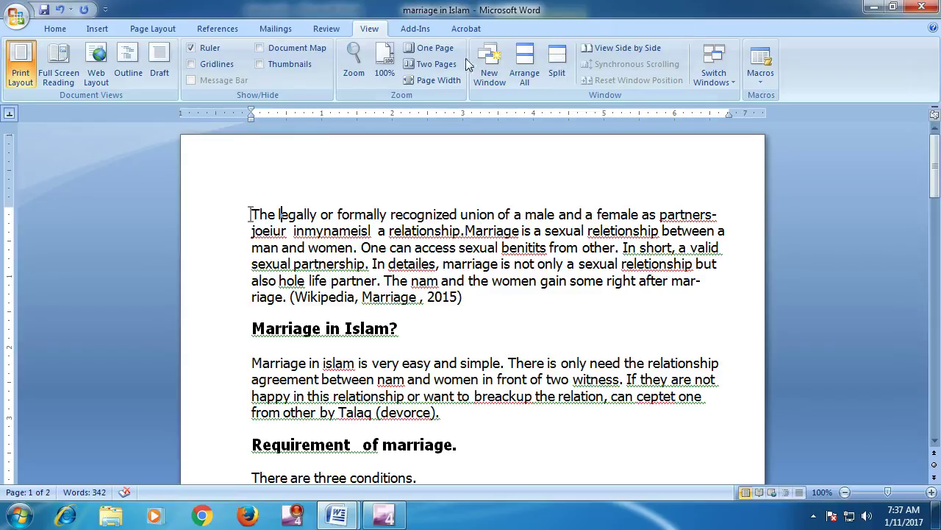